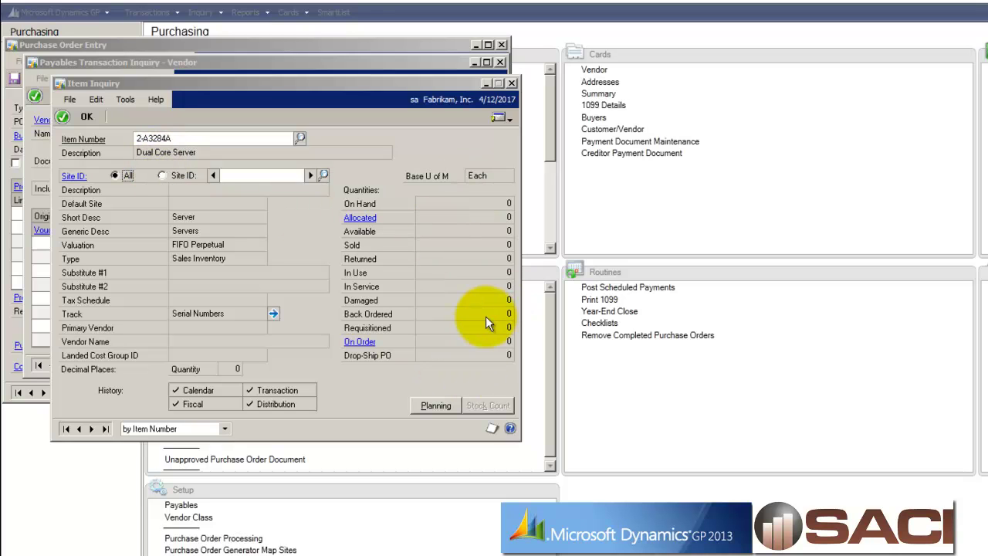
# Uncover the purchase order behind the inquiry windows and check the unit of measure on its 2-A3284A line.
pyautogui.moveTo(313, 85); pyautogui.dragTo(774, 162)
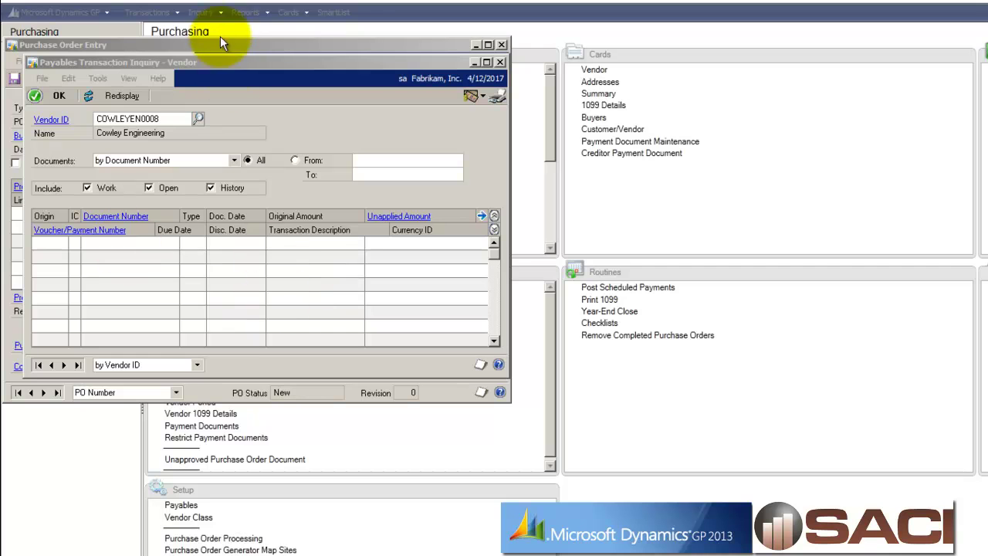
pyautogui.press('Escape')
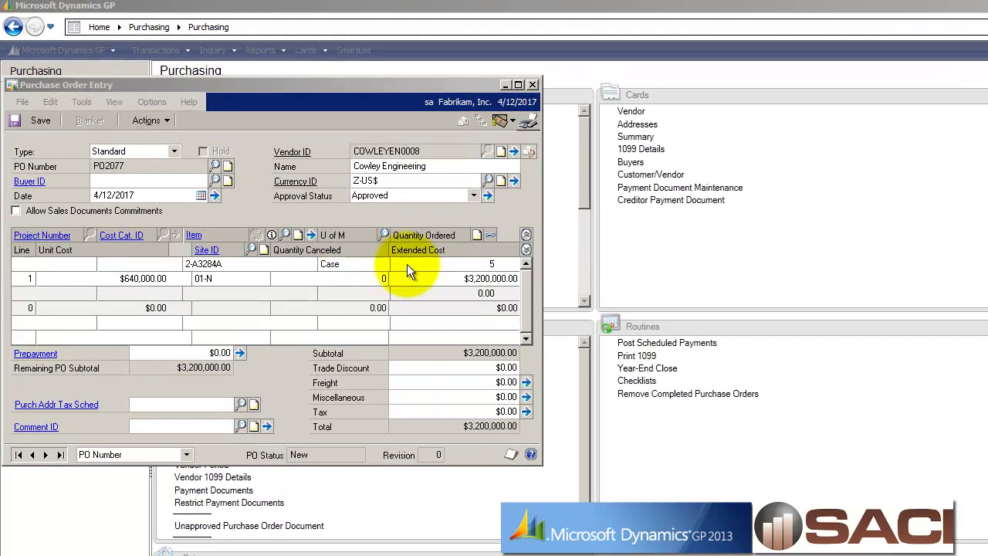
pyautogui.click(330, 263)
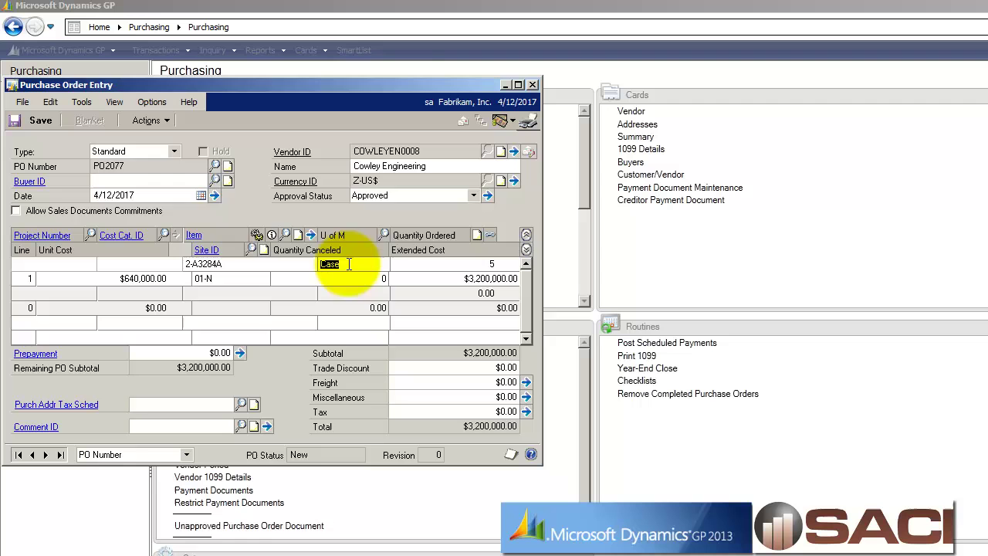
pyautogui.click(383, 234)
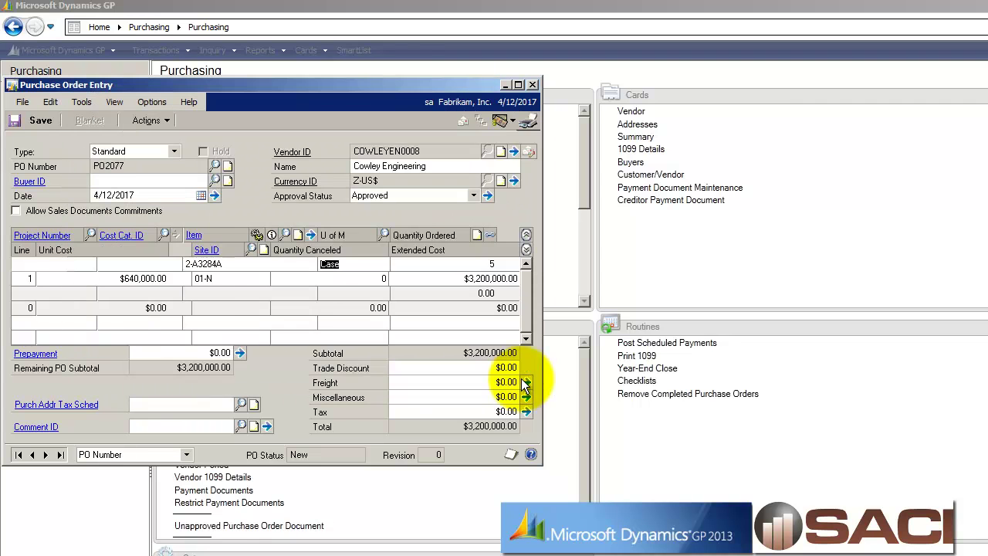
pyautogui.click(517, 378)
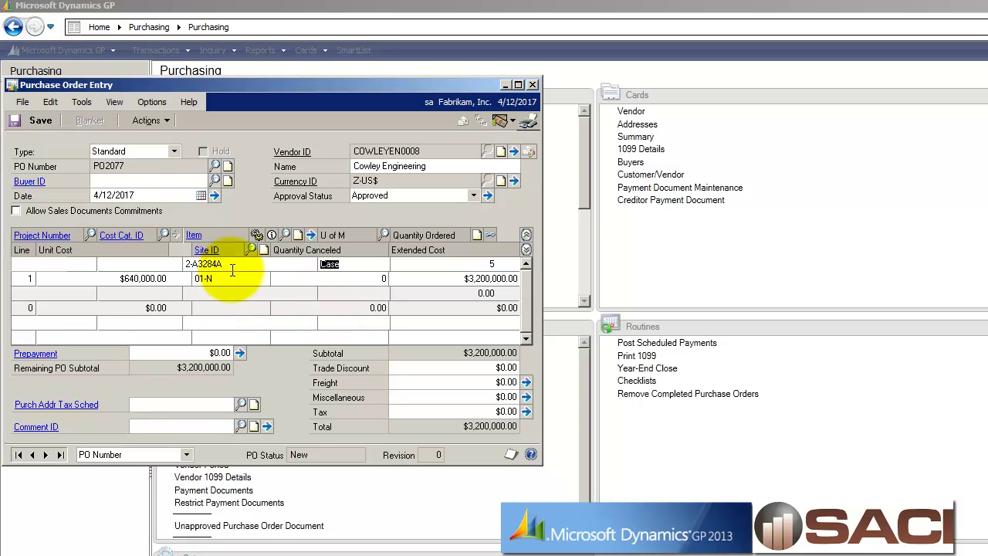
# Receive the 5 cases of item 2-A3284A from the purchase order, auto-generating the 50 serial numbers.
pyautogui.click(154, 121)
pyautogui.click(162, 138)
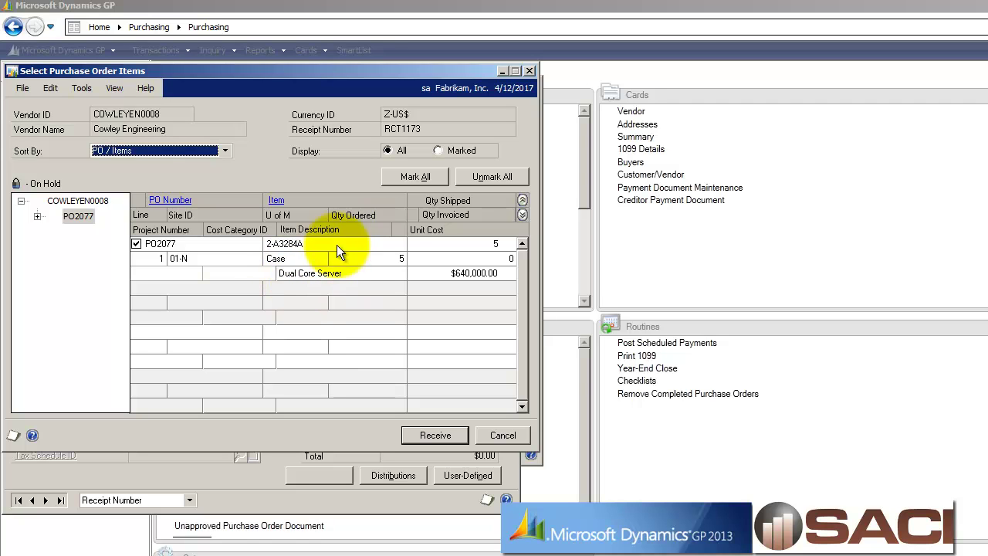
pyautogui.click(435, 436)
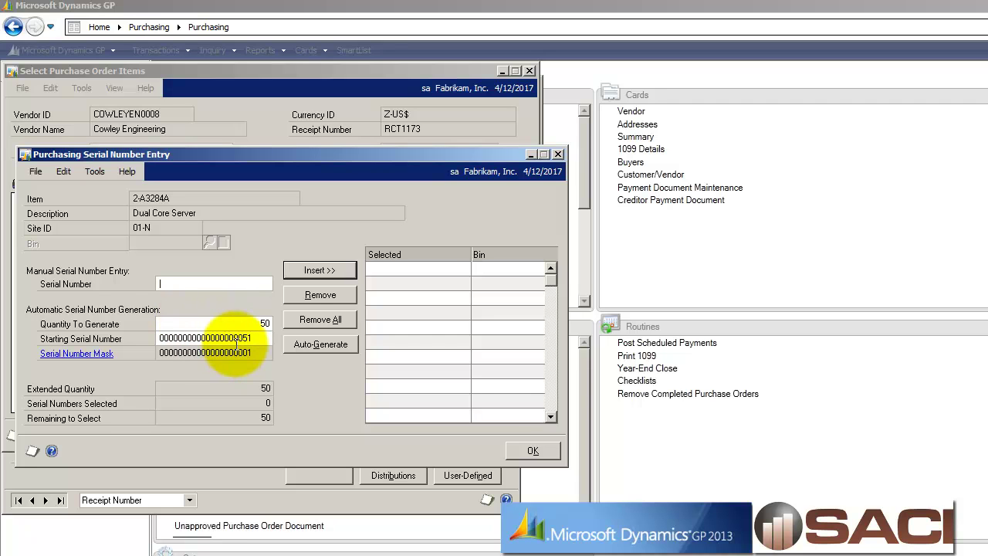
pyautogui.click(326, 350)
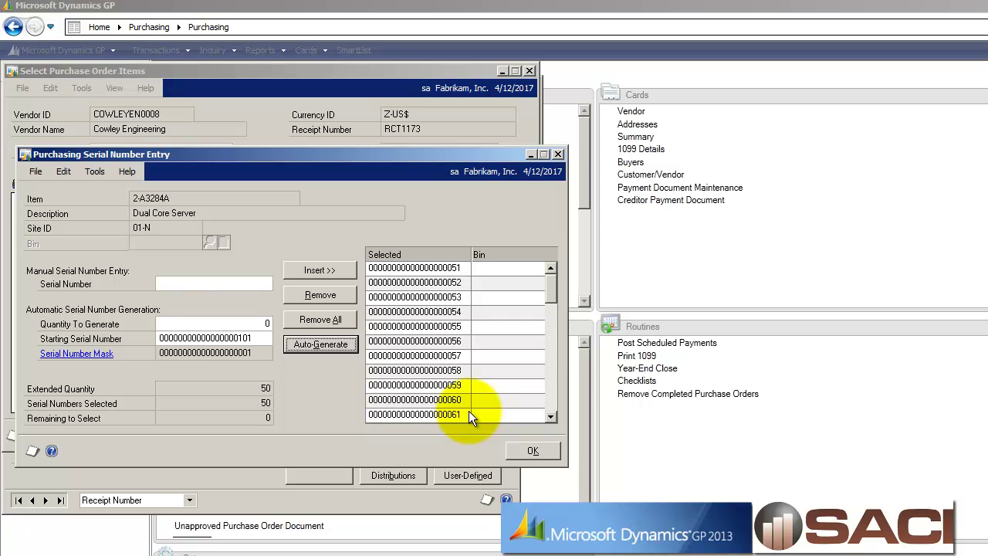
pyautogui.click(531, 450)
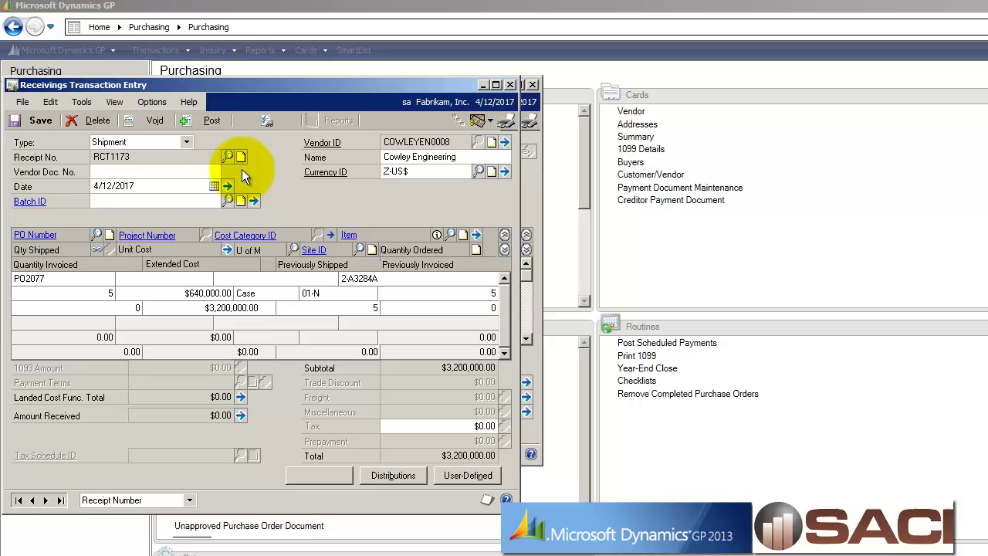
# Post the shipment receipt and dismiss the posting journal reports without printing them.
pyautogui.click(215, 120)
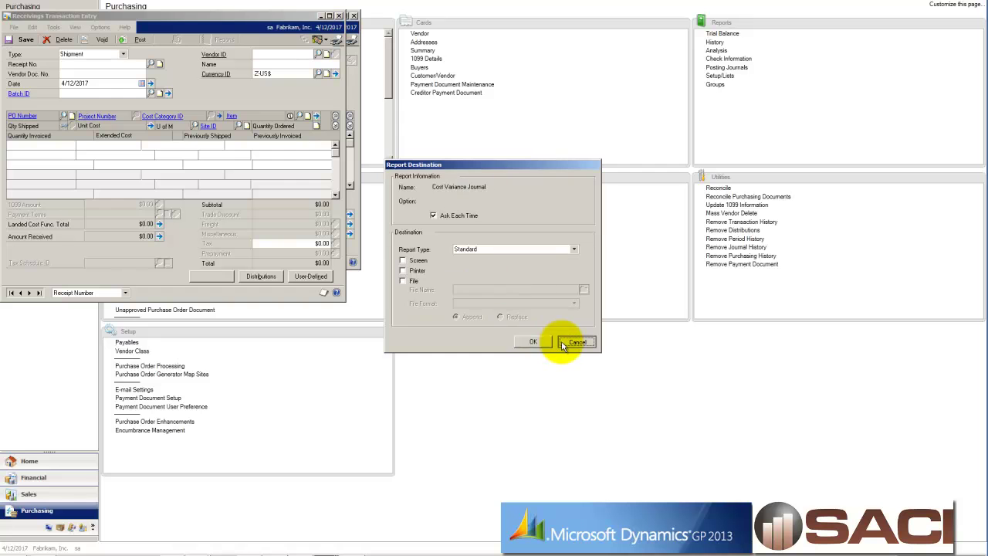
pyautogui.click(561, 340)
pyautogui.click(562, 340)
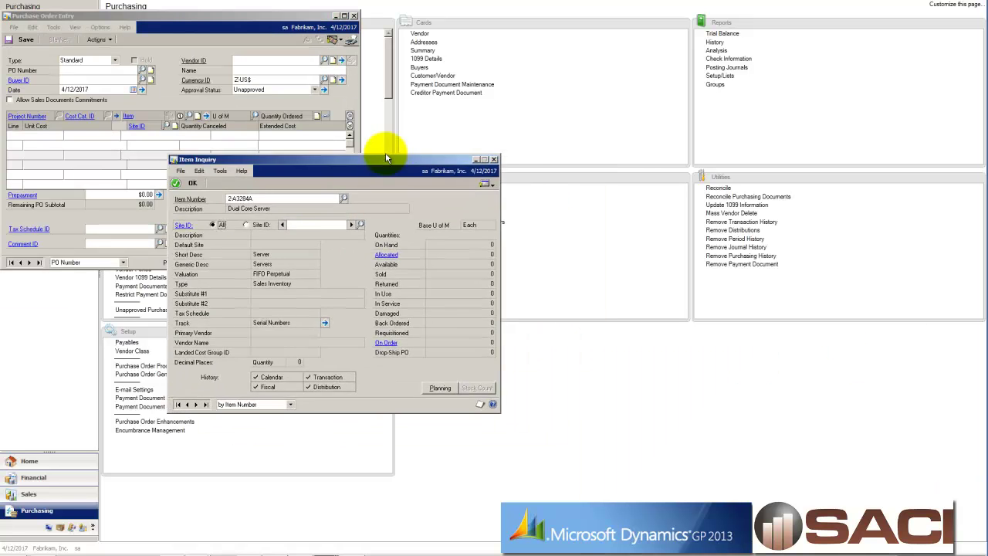
# Refresh the Item Inquiry for item 2-A3284A to check its on-hand quantity, then move the window aside.
pyautogui.moveTo(385, 152); pyautogui.dragTo(403, 84)
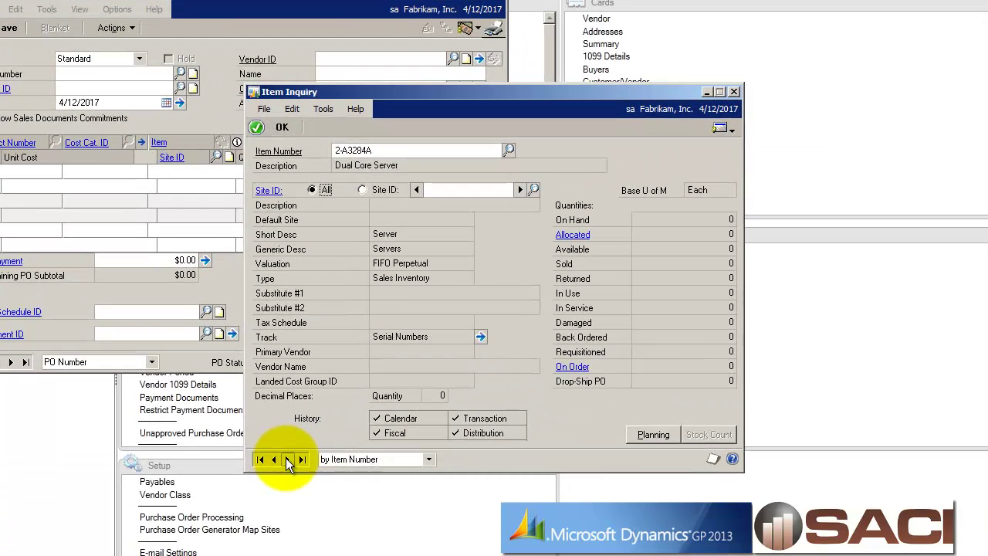
pyautogui.click(204, 327)
pyautogui.click(274, 460)
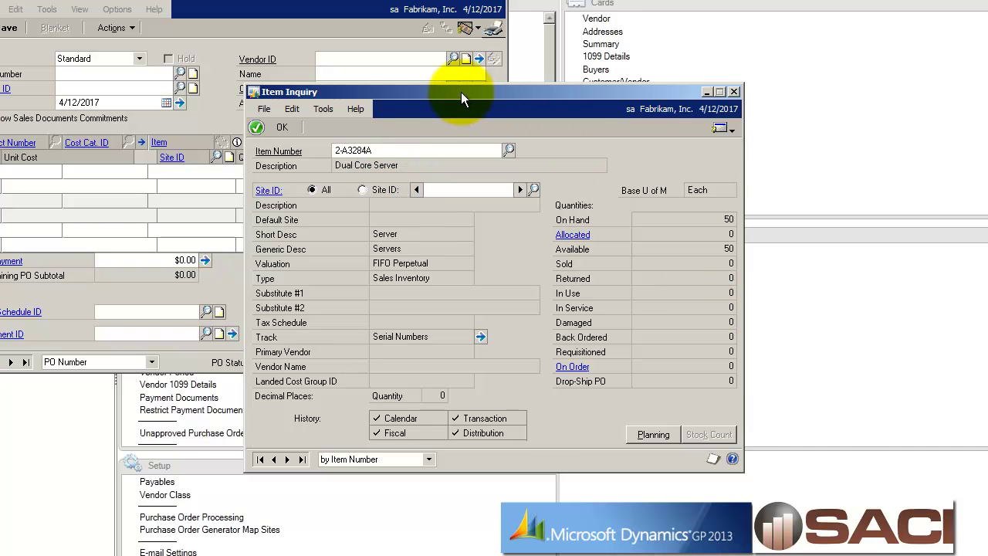
pyautogui.moveTo(461, 92); pyautogui.dragTo(984, 552)
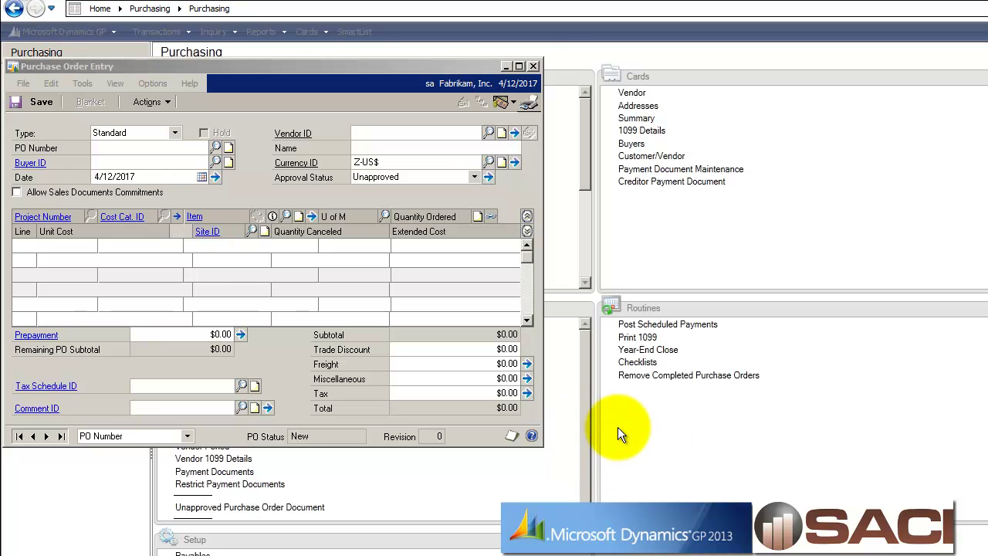
# Close the blank purchase order and start a new returns transaction of type Return.
pyautogui.click(533, 66)
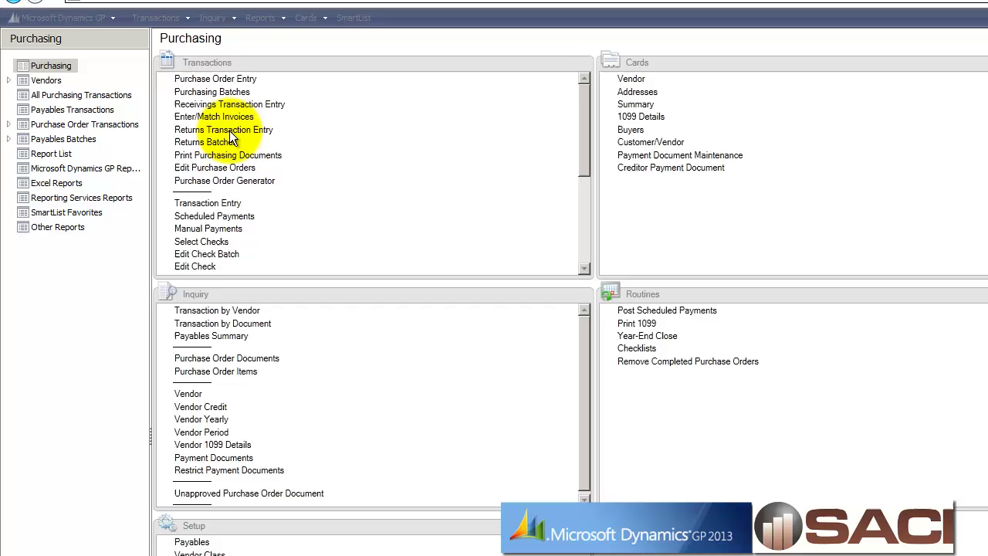
pyautogui.click(229, 130)
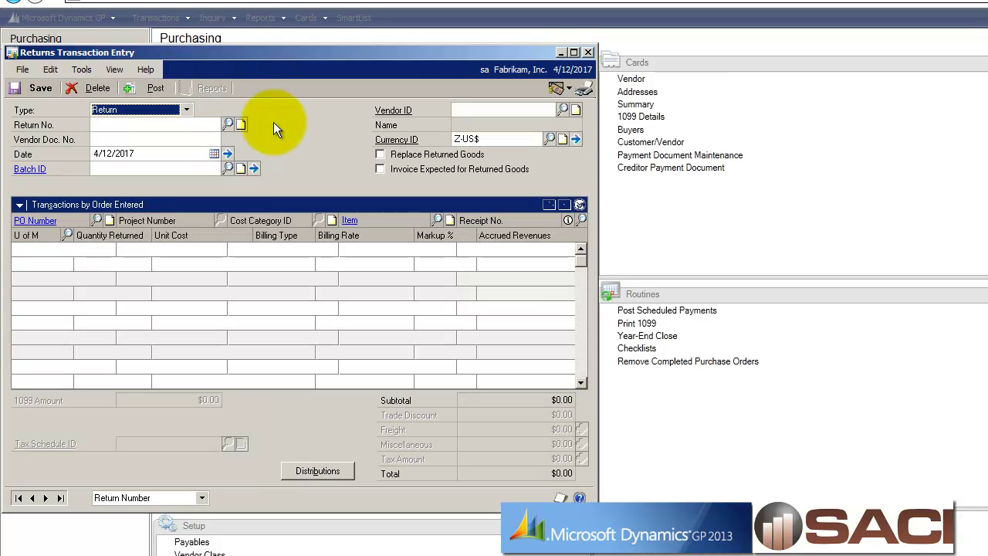
pyautogui.click(186, 111)
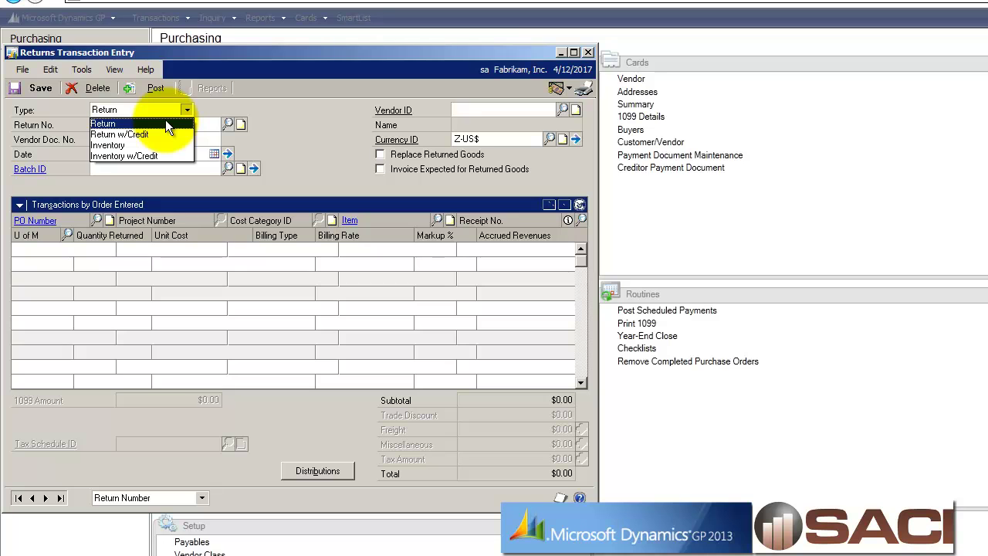
pyautogui.click(167, 124)
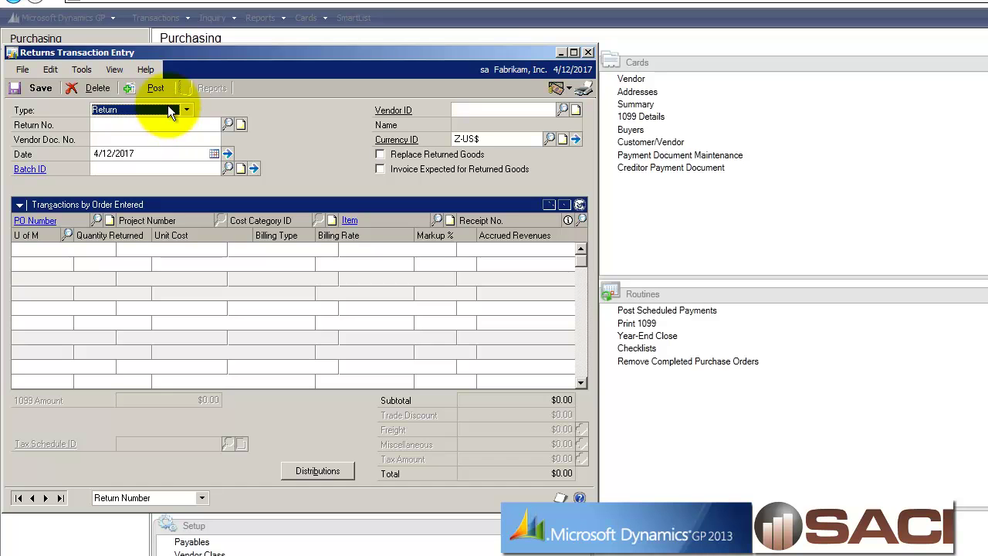
# Assign the next return number, then enter vendor document number RMA1001 and the vendor Cowley Engineering.
pyautogui.click(199, 124)
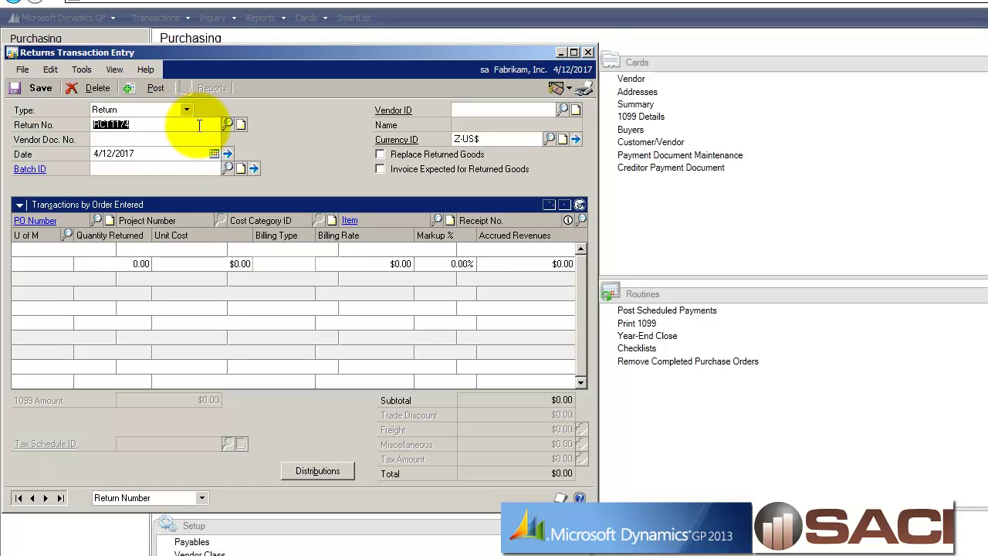
pyautogui.click(197, 140)
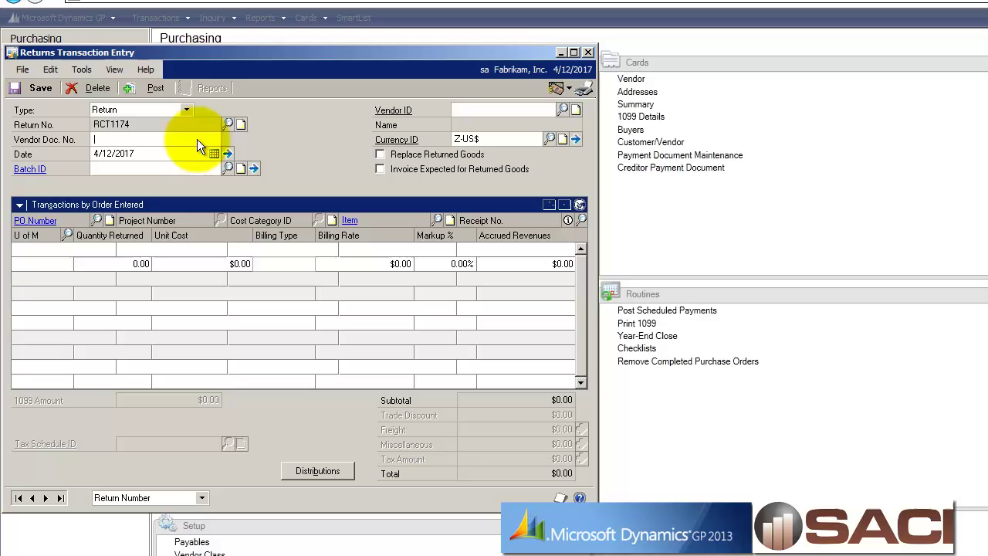
pyautogui.write('RMA1001')
pyautogui.press('Tab')
pyautogui.press('Tab')
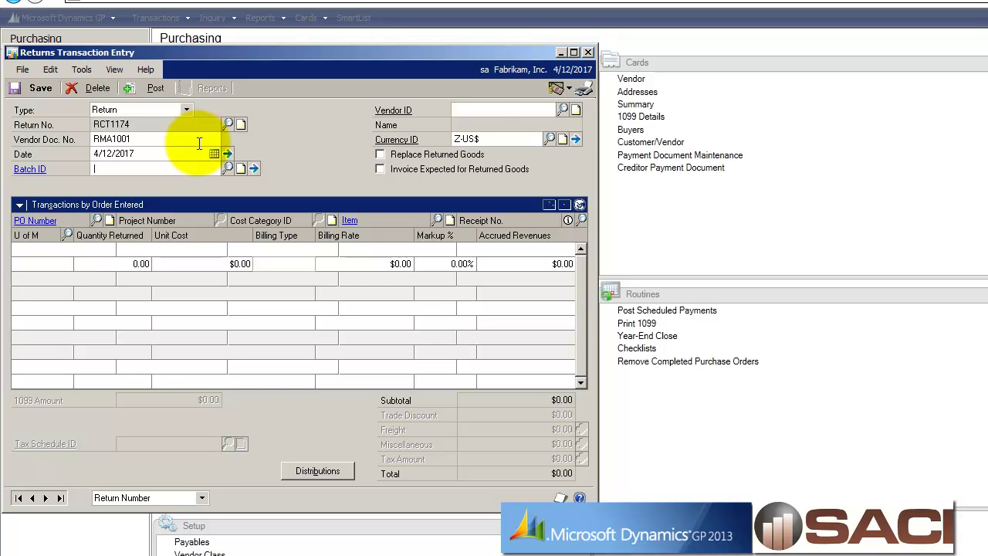
pyautogui.write('COW')
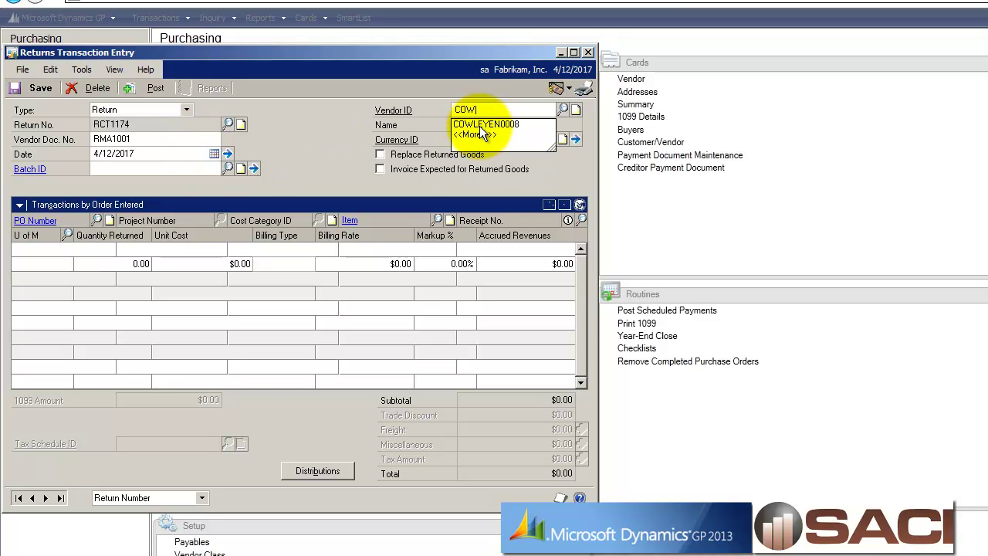
pyautogui.click(478, 125)
pyautogui.press('Tab')
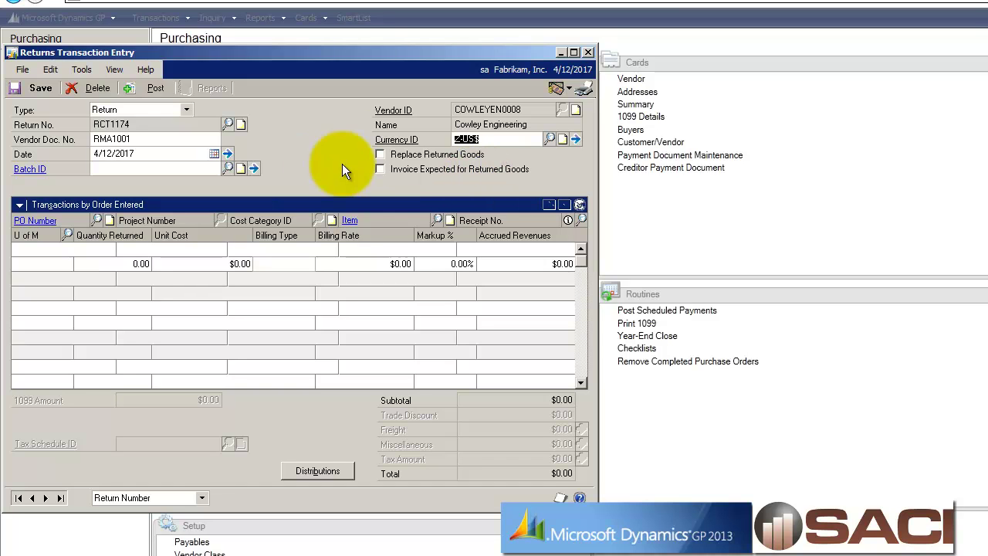
# Add a return line for item 2-A3284A from the vendor's open purchase order.
pyautogui.click(77, 261)
pyautogui.click(97, 220)
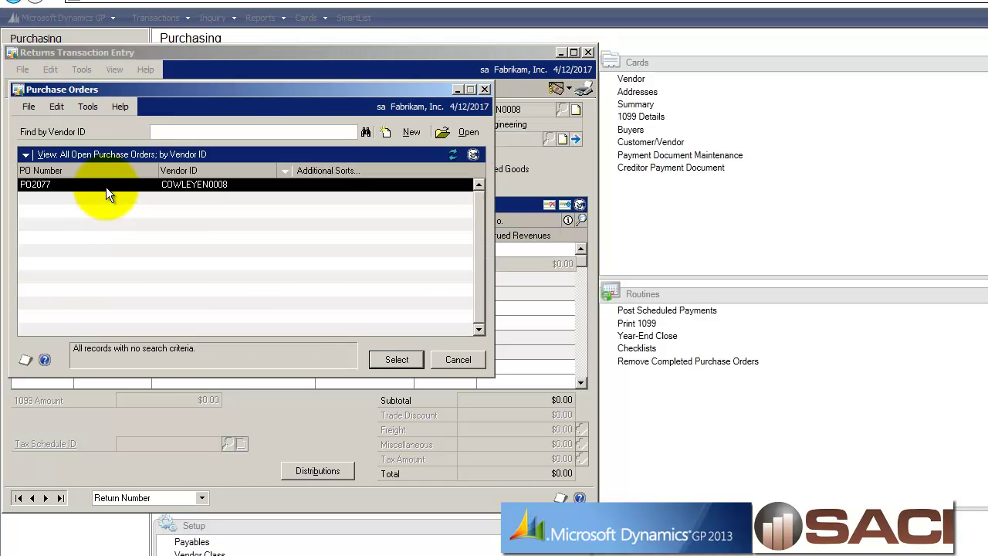
pyautogui.doubleClick(106, 184)
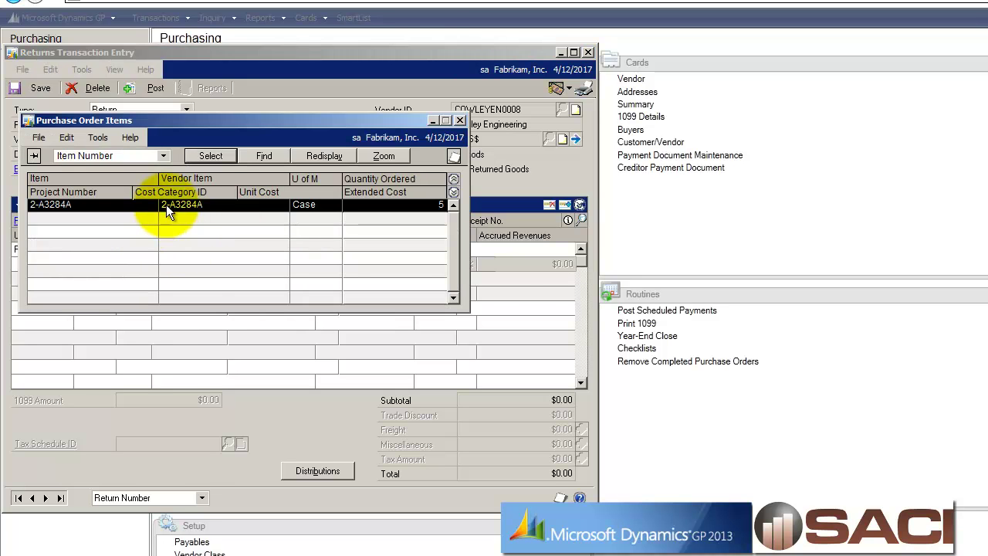
pyautogui.doubleClick(166, 204)
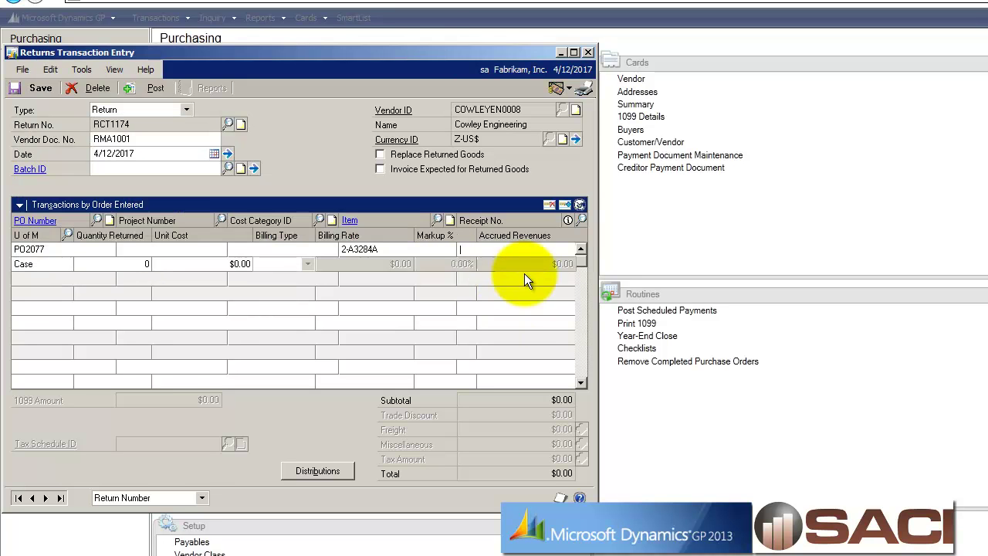
# Link the return line to the item's shipment receipt and set the quantity returned to 1 case.
pyautogui.click(582, 220)
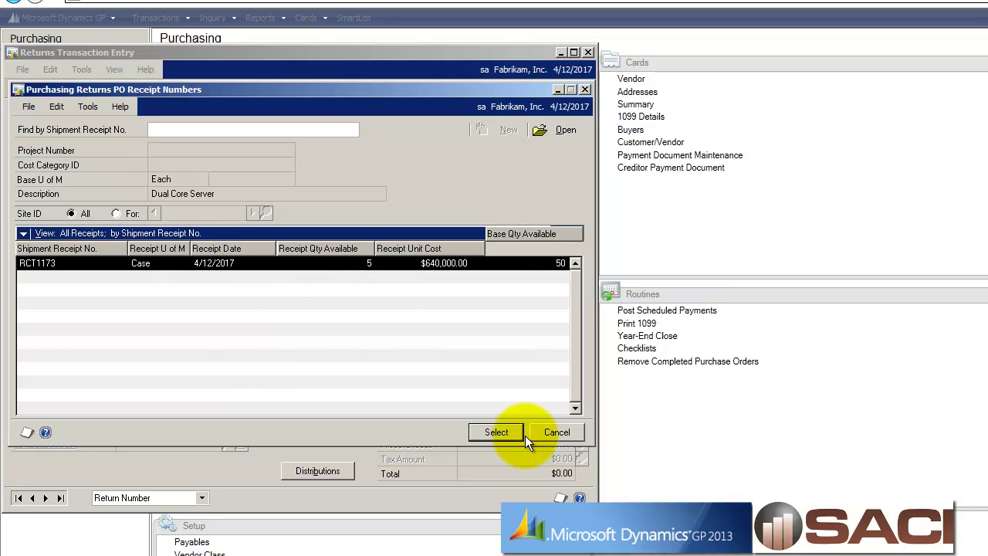
pyautogui.click(504, 431)
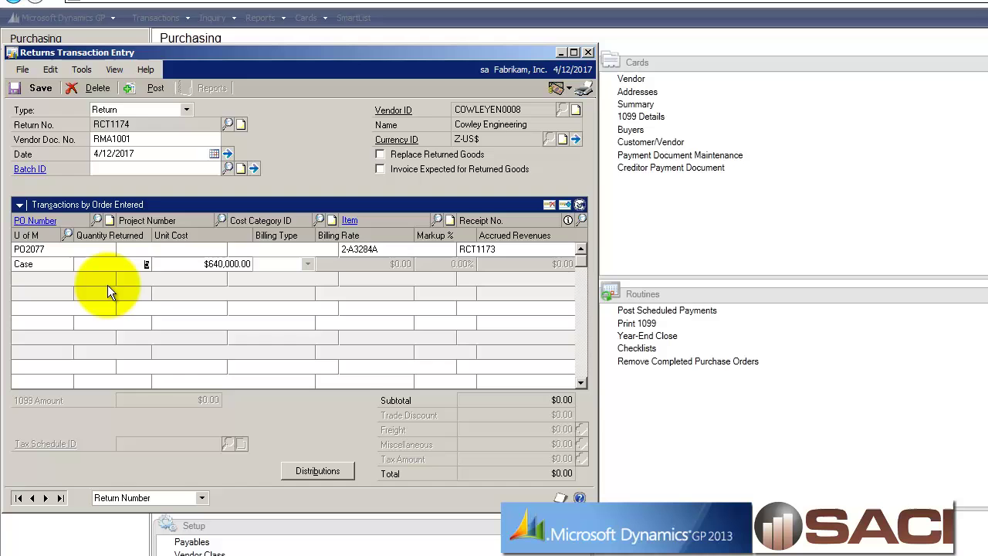
pyautogui.press('Tab')
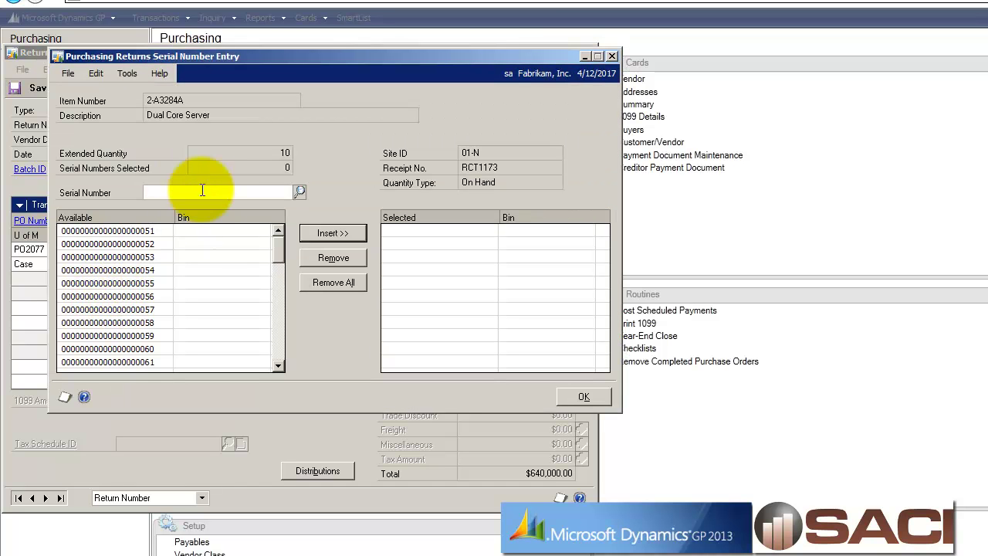
# Add the serial numbers ending in 51, 53, 56, 58 and 60 to the return together.
pyautogui.click(136, 296)
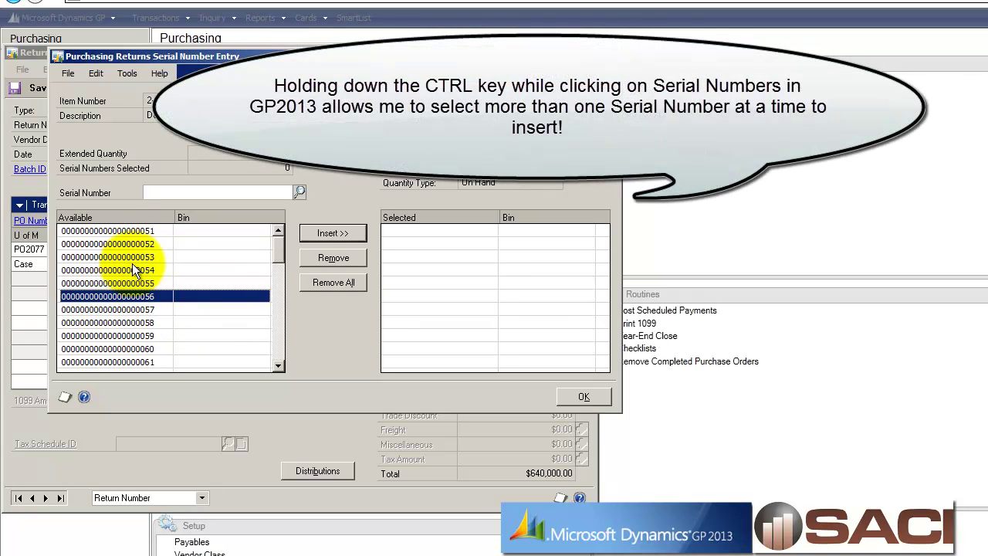
pyautogui.keyDown('ctrl'); pyautogui.click(129, 257); pyautogui.keyUp('ctrl')
pyautogui.keyDown('ctrl'); pyautogui.click(126, 349); pyautogui.keyUp('ctrl')
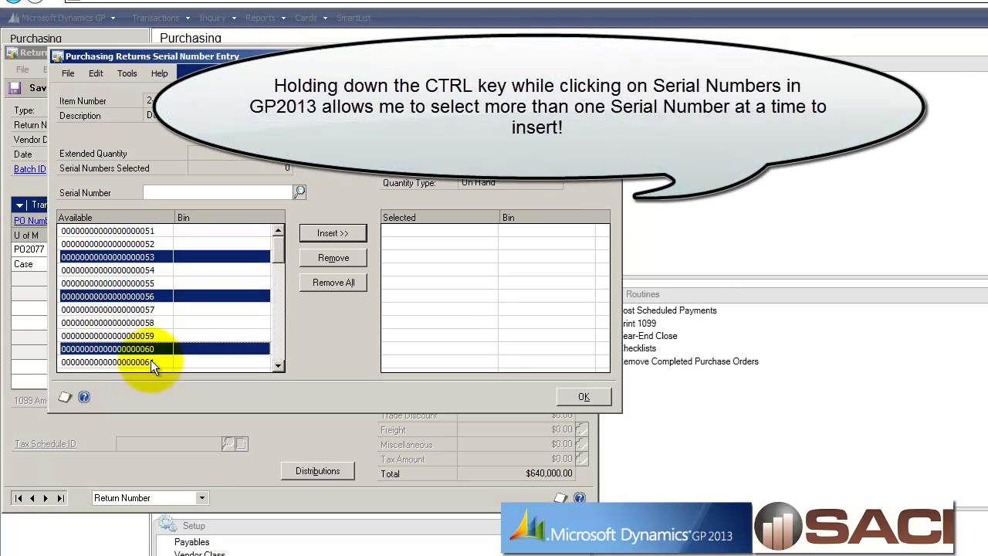
pyautogui.keyDown('ctrl'); pyautogui.click(130, 322); pyautogui.keyUp('ctrl')
pyautogui.keyDown('ctrl'); pyautogui.click(135, 231); pyautogui.keyUp('ctrl')
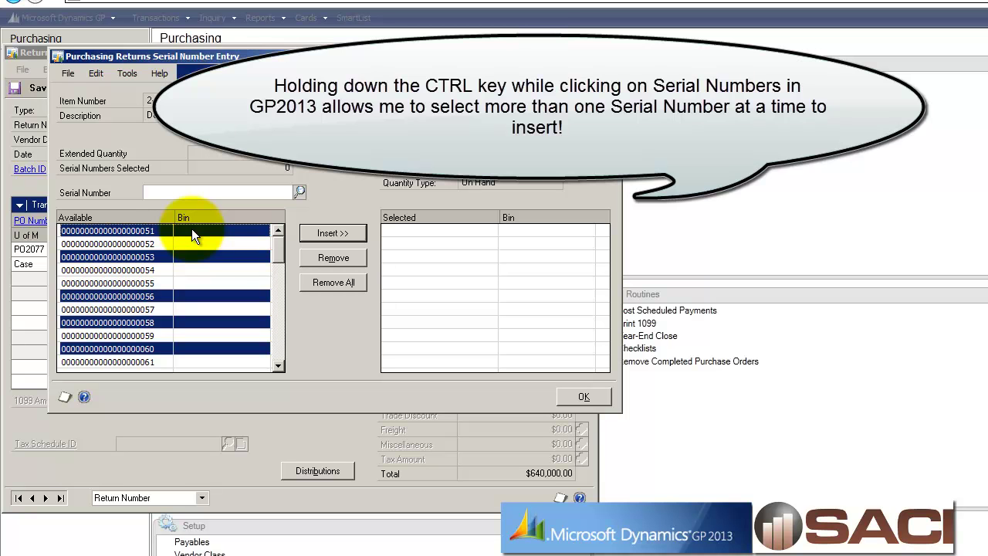
pyautogui.click(328, 231)
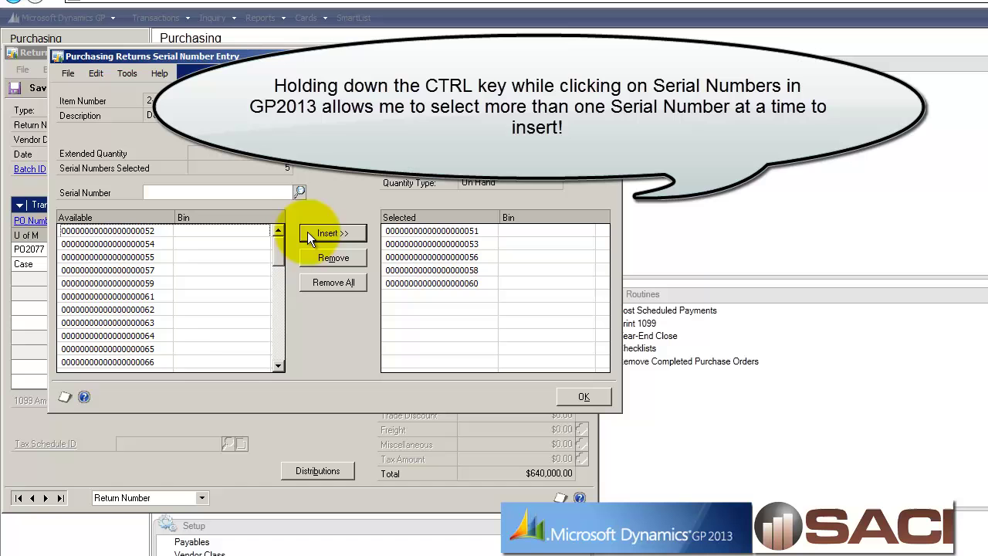
# Add the serial numbers ending in 54, 57, 61, 64 and 66 to the return together and accept the serial number selection.
pyautogui.keyDown('ctrl'); pyautogui.click(150, 362); pyautogui.keyUp('ctrl')
pyautogui.keyDown('ctrl'); pyautogui.click(154, 335); pyautogui.keyUp('ctrl')
pyautogui.keyDown('ctrl'); pyautogui.click(135, 296); pyautogui.keyUp('ctrl')
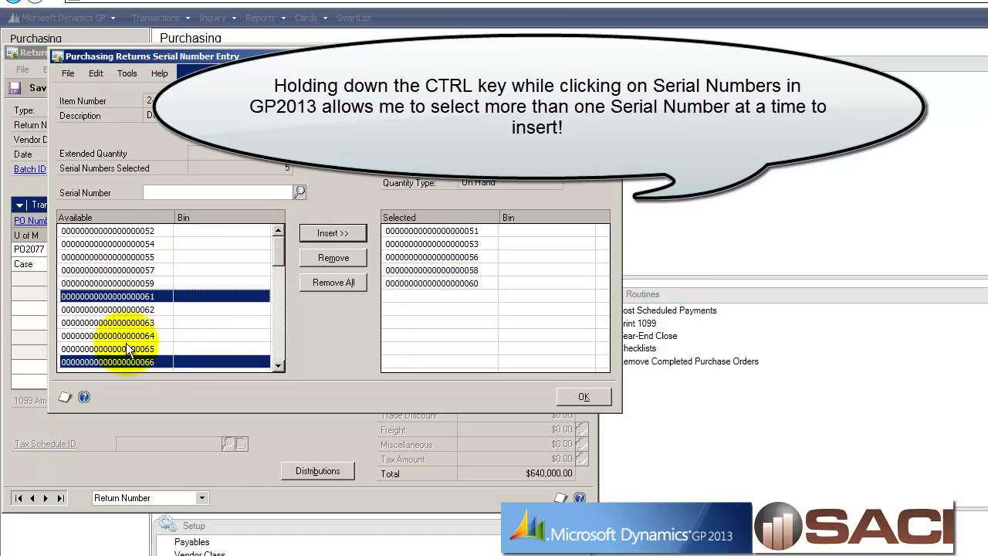
pyautogui.keyDown('ctrl'); pyautogui.click(134, 244); pyautogui.keyUp('ctrl')
pyautogui.keyDown('ctrl'); pyautogui.click(129, 270); pyautogui.keyUp('ctrl')
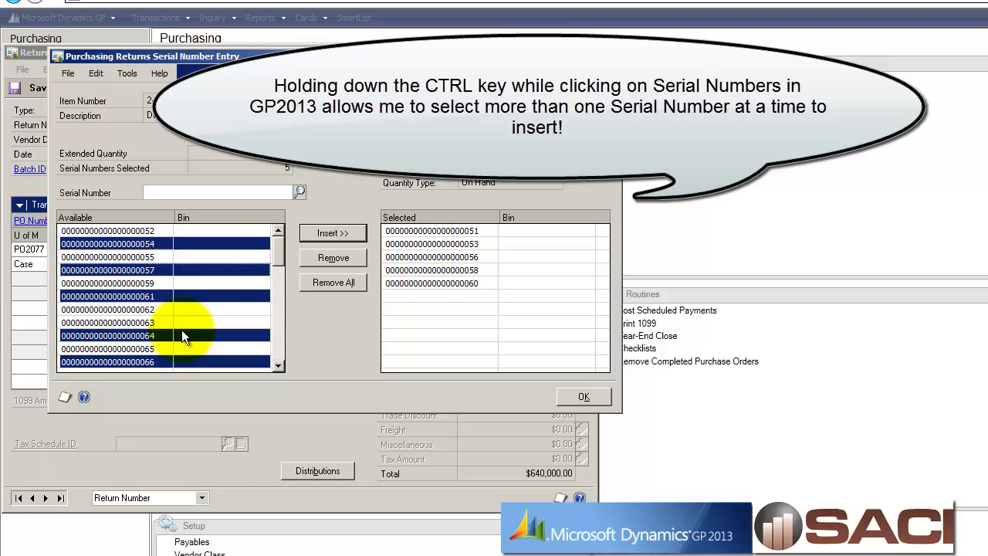
pyautogui.click(322, 233)
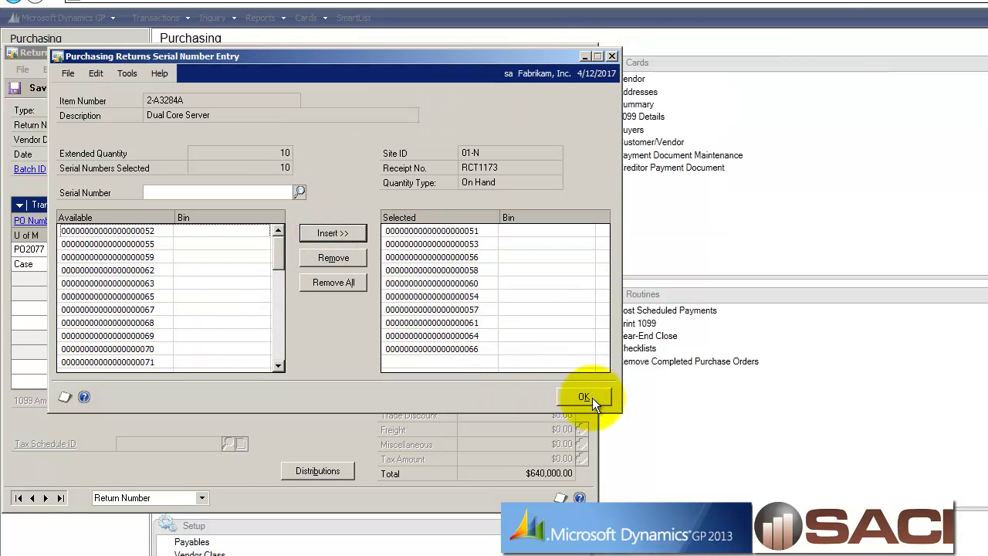
pyautogui.click(592, 397)
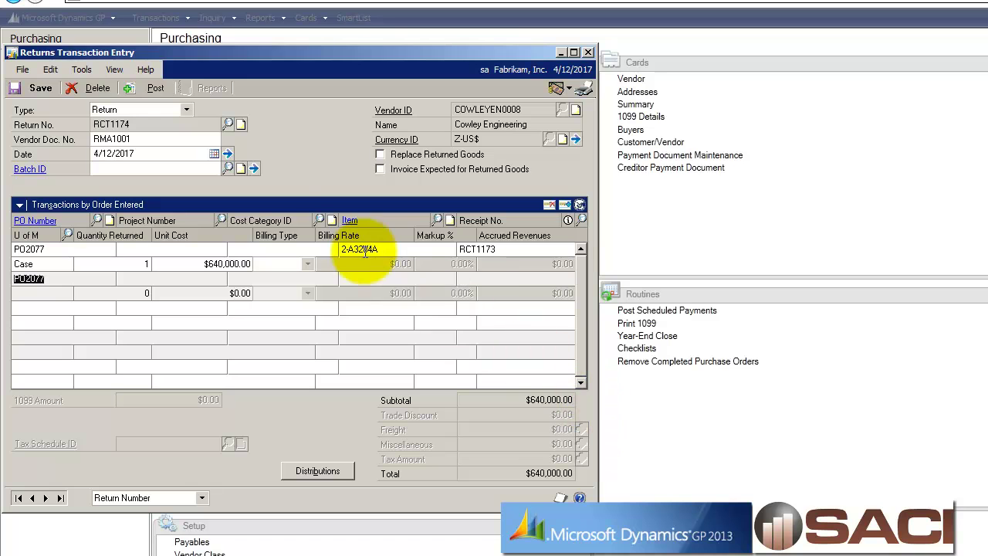
# Post the return transaction and cancel the printing of its posting and cost variance journals.
pyautogui.click(147, 89)
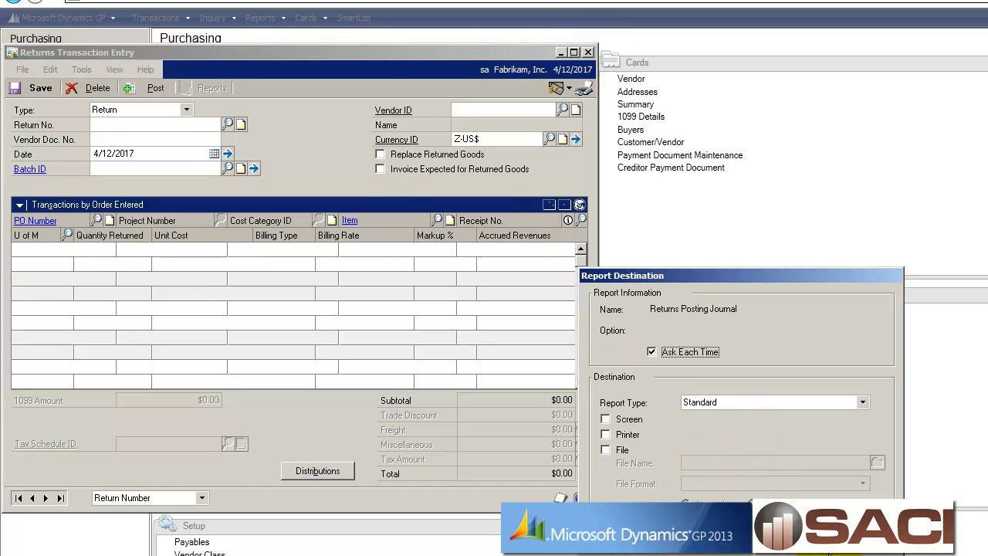
pyautogui.click(869, 541)
pyautogui.click(869, 541)
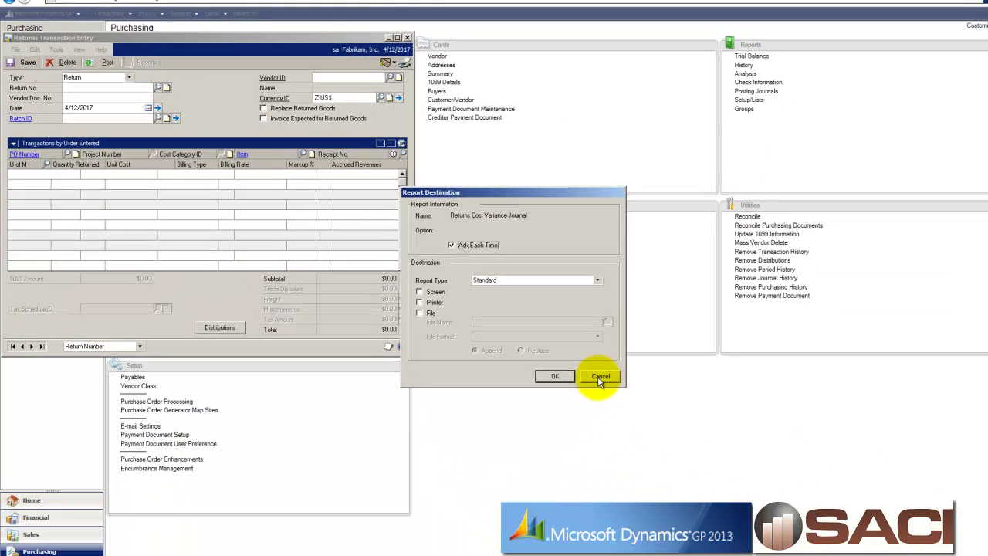
pyautogui.click(601, 377)
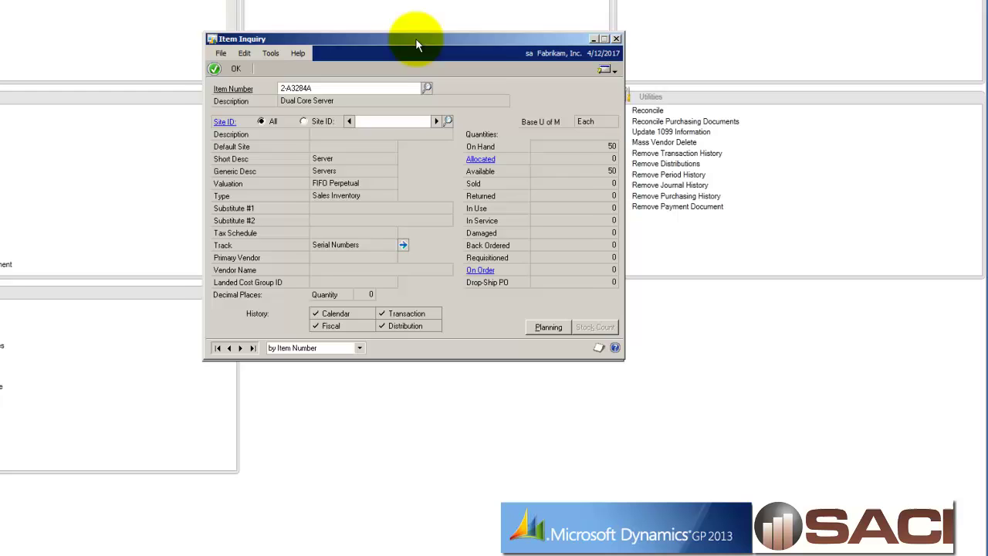
# Refresh the item inquiry for 2-A3284A to check its on-hand and available quantities, and close the inquiry.
pyautogui.moveTo(415, 43); pyautogui.dragTo(419, 45)
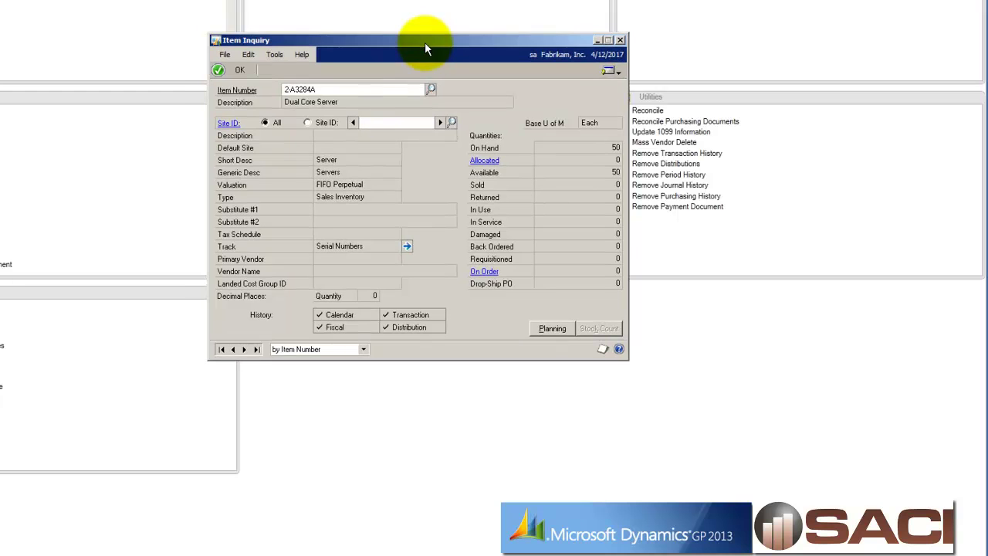
pyautogui.click(244, 348)
pyautogui.click(233, 349)
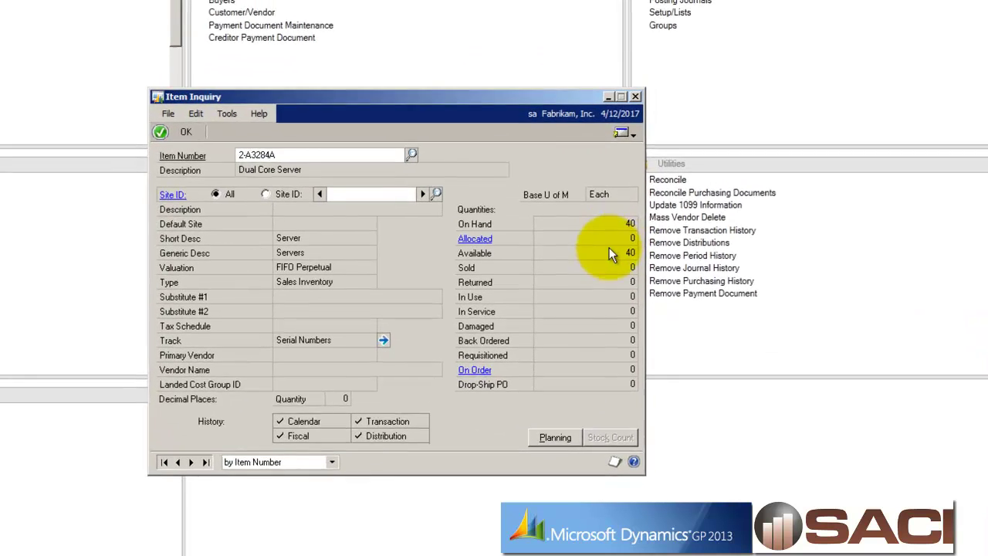
pyautogui.click(635, 99)
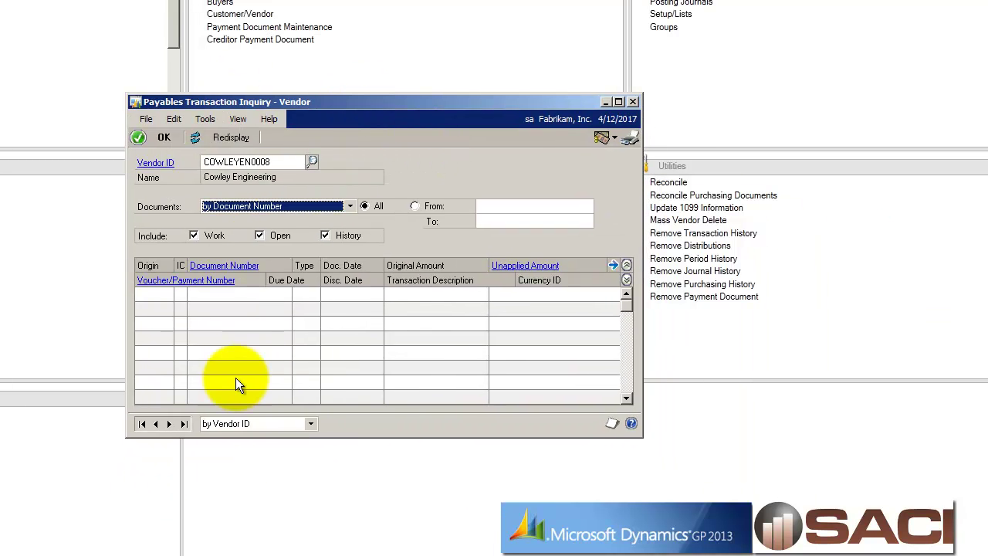
# Refresh the payables transaction inquiry for Cowley Engineering to check for documents created by the return.
pyautogui.click(167, 423)
pyautogui.click(157, 423)
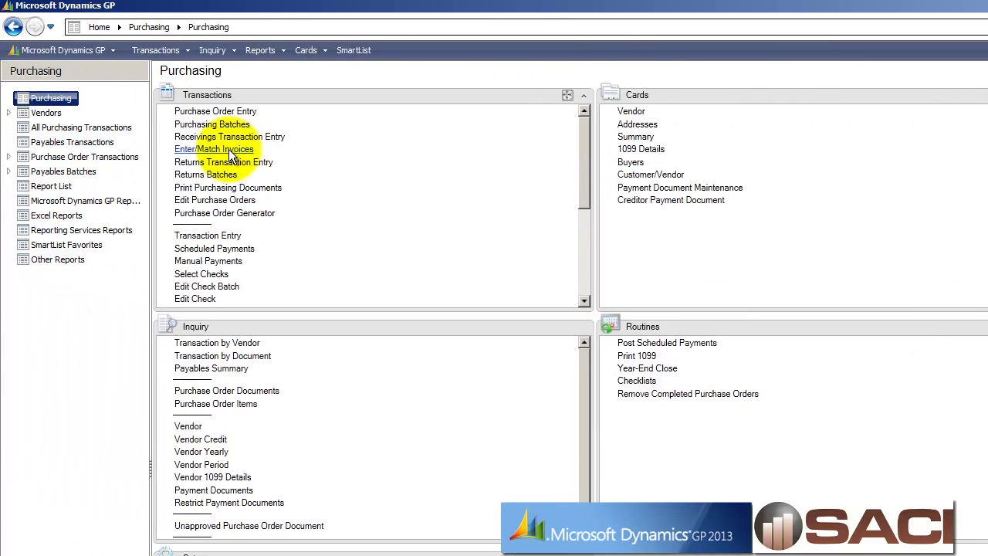
# Start a purchasing invoice with vendor document number 1001 for the vendor Cowley Engineering.
pyautogui.click(24, 69)
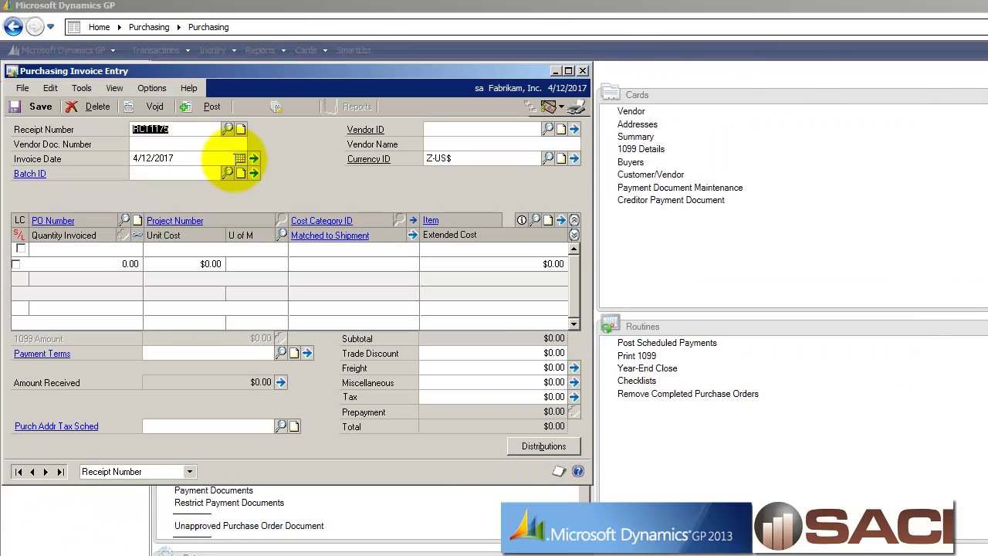
pyautogui.press('Tab')
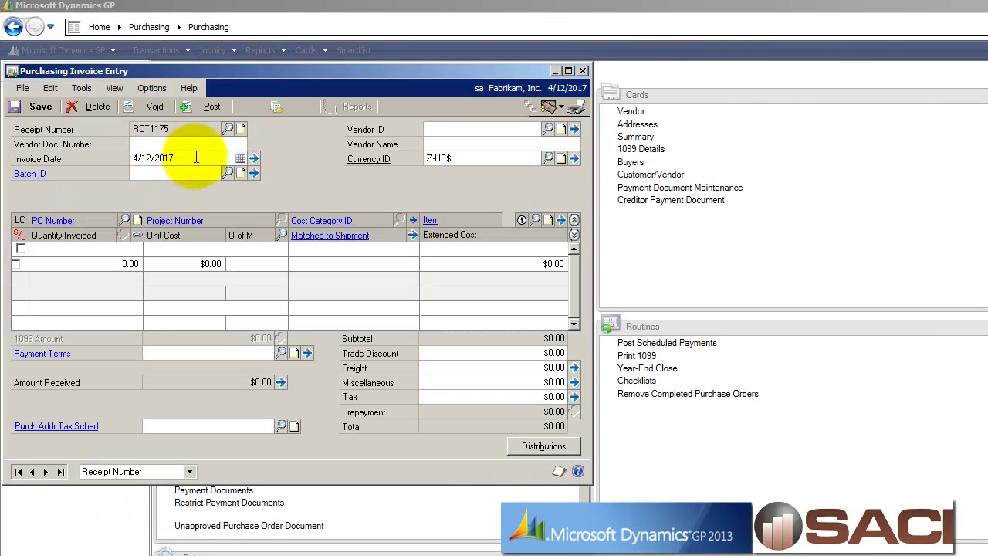
pyautogui.write('1001')
pyautogui.press('Tab')
pyautogui.press('Tab')
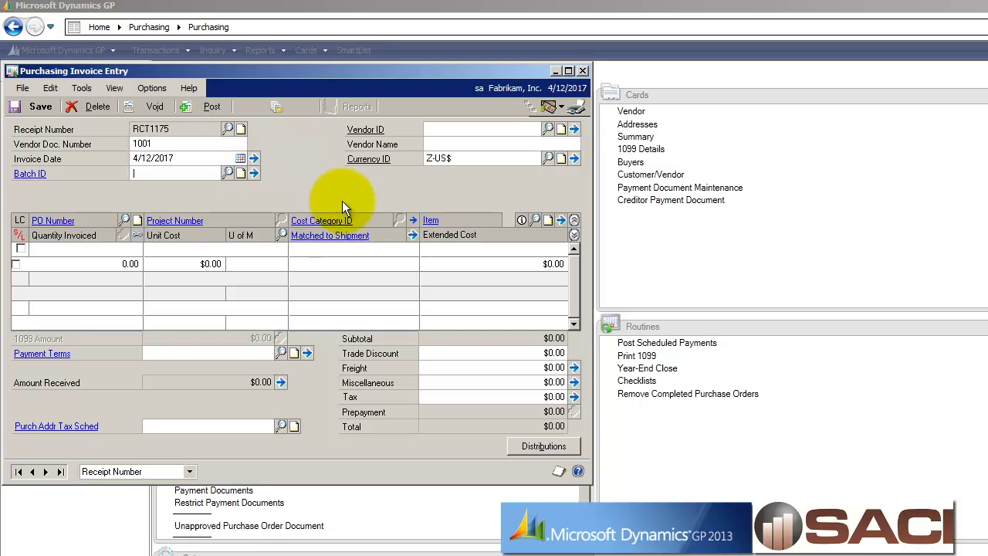
pyautogui.click(502, 131)
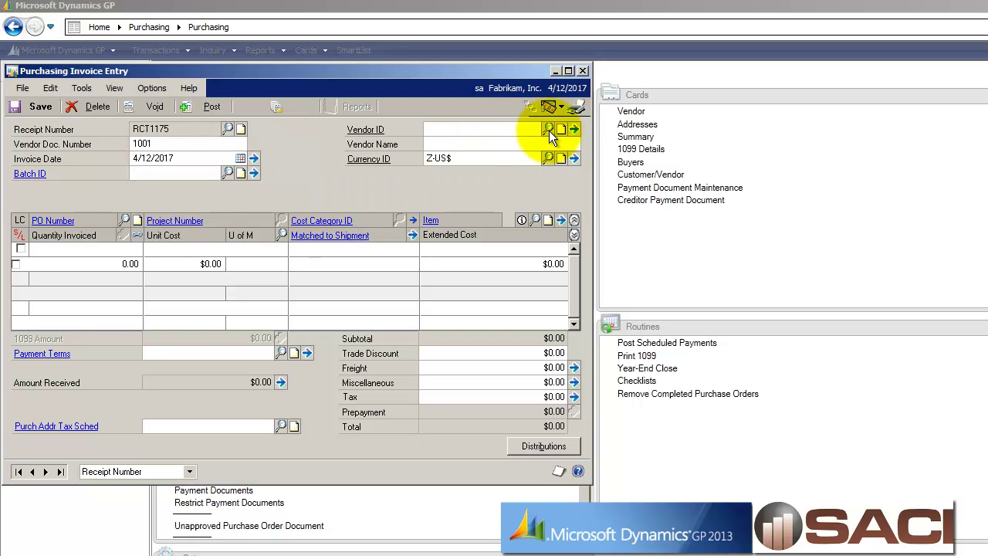
pyautogui.write('C')
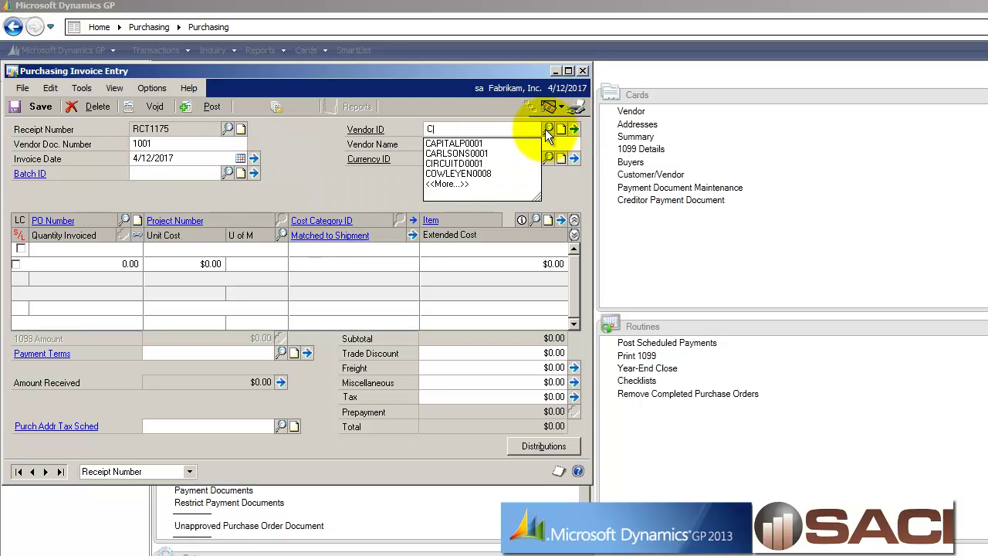
pyautogui.click(486, 175)
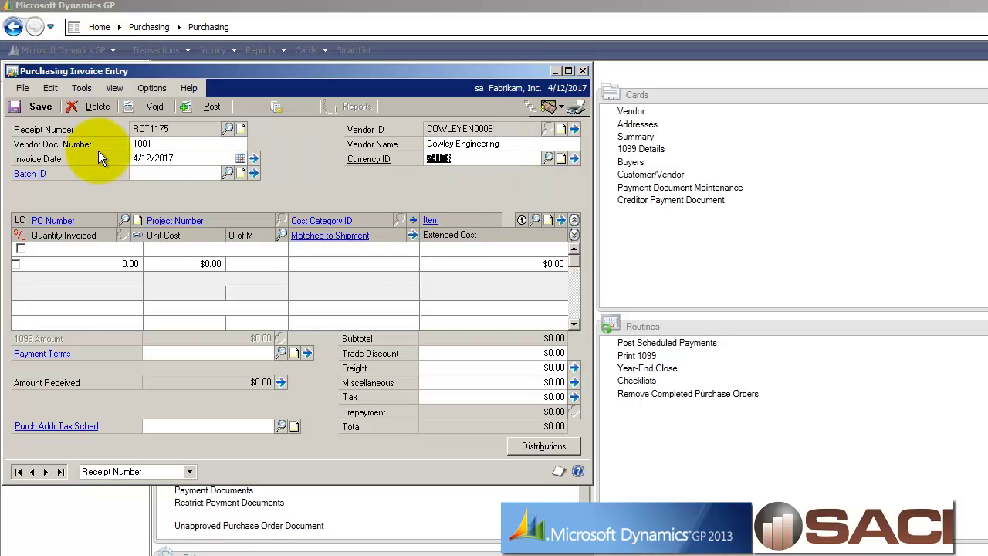
# Add an invoice line for item 2-A3284A from the vendor's purchase order, accepting the quantity of 4 cases.
pyautogui.click(89, 260)
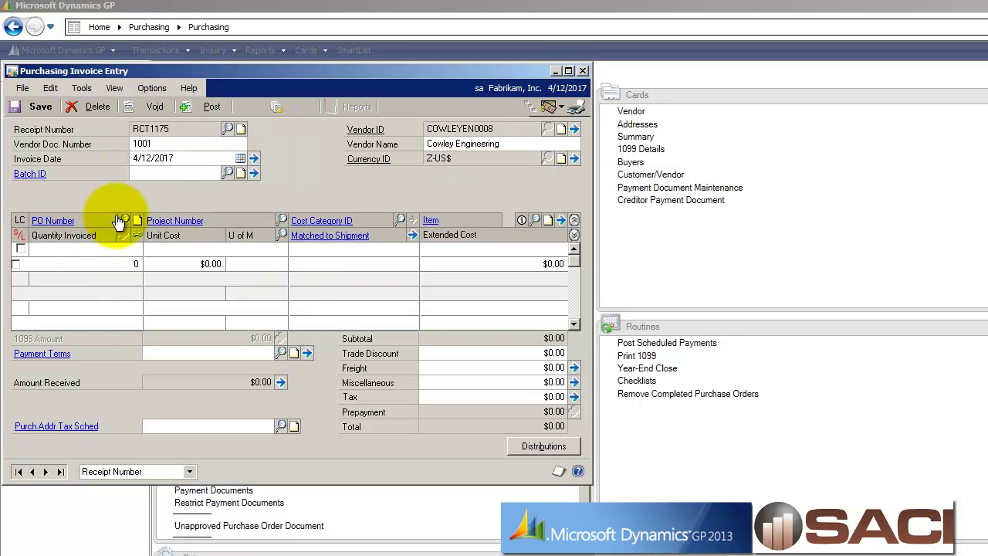
pyautogui.click(124, 220)
pyautogui.doubleClick(86, 215)
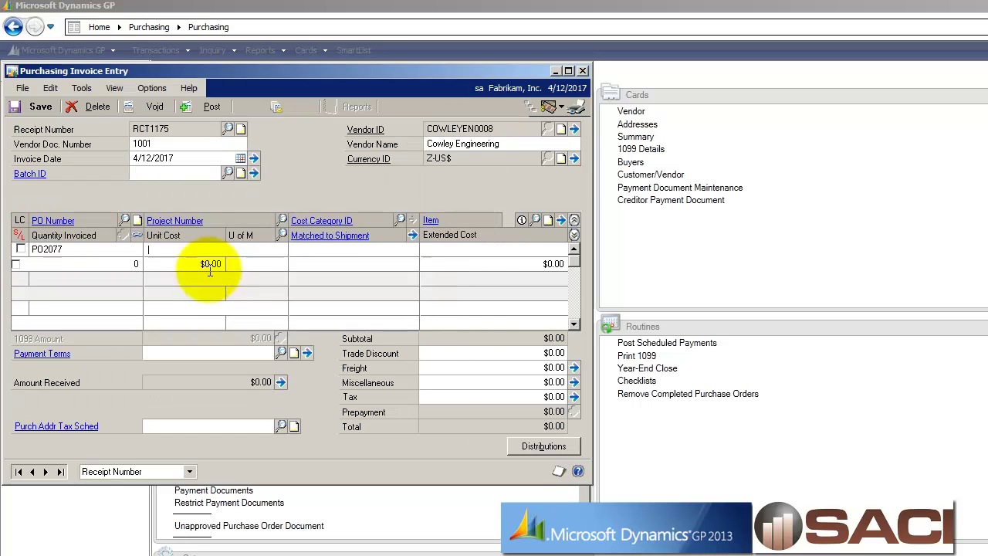
pyautogui.click(535, 220)
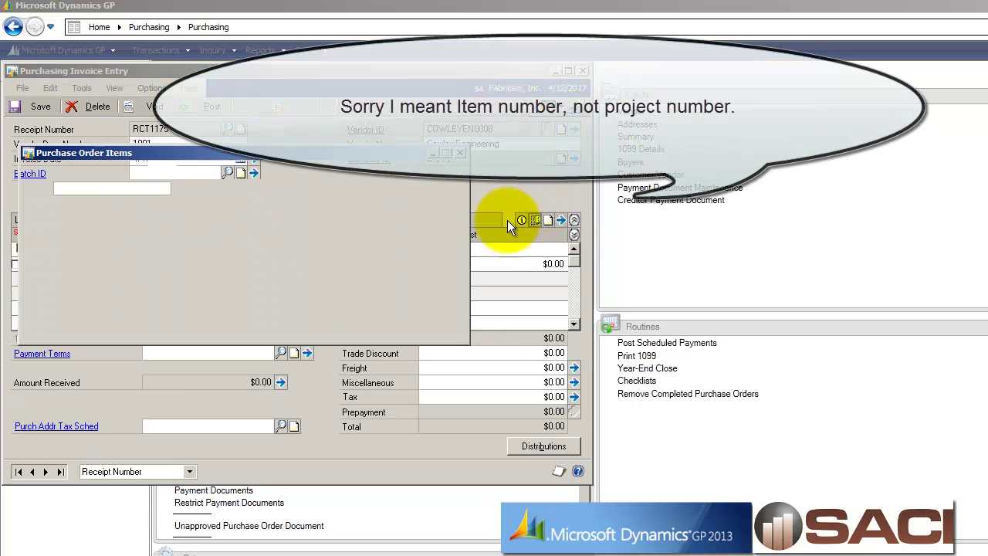
pyautogui.doubleClick(134, 236)
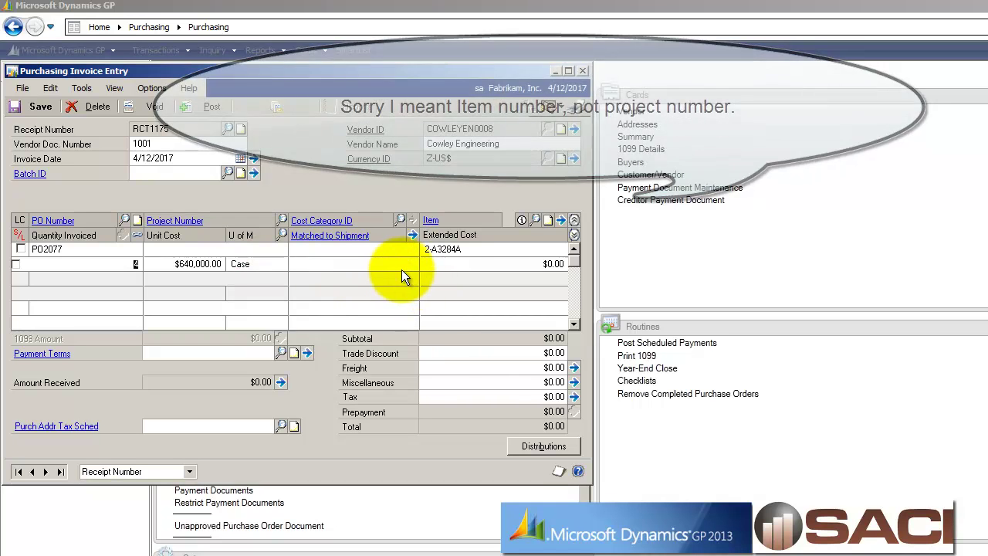
pyautogui.press('Tab')
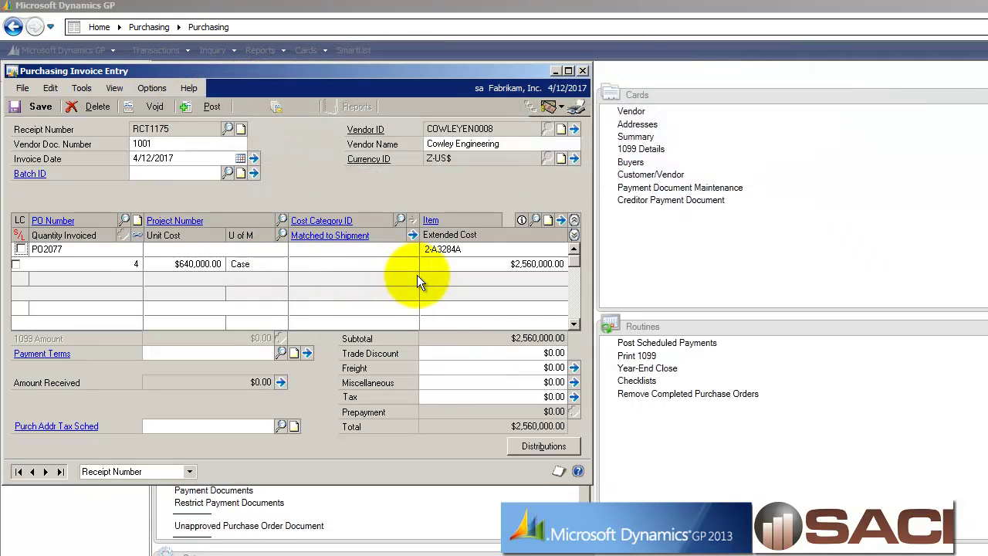
# Review the invoice line's match to the shipment receipt, turn on Revalue IV and accept the match.
pyautogui.click(412, 237)
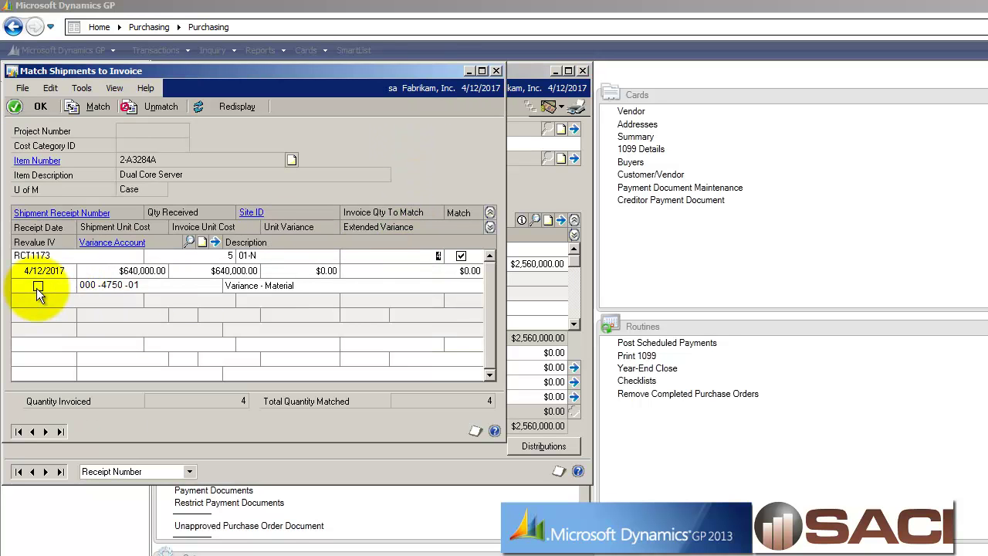
pyautogui.click(37, 285)
pyautogui.click(31, 107)
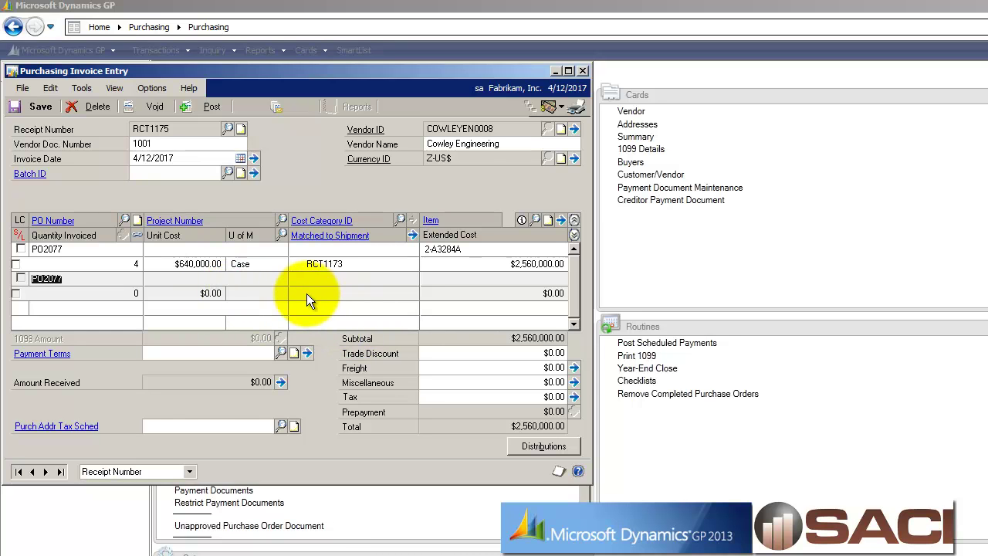
# Post the purchasing invoice and cancel the printing of its posting journals.
pyautogui.click(205, 110)
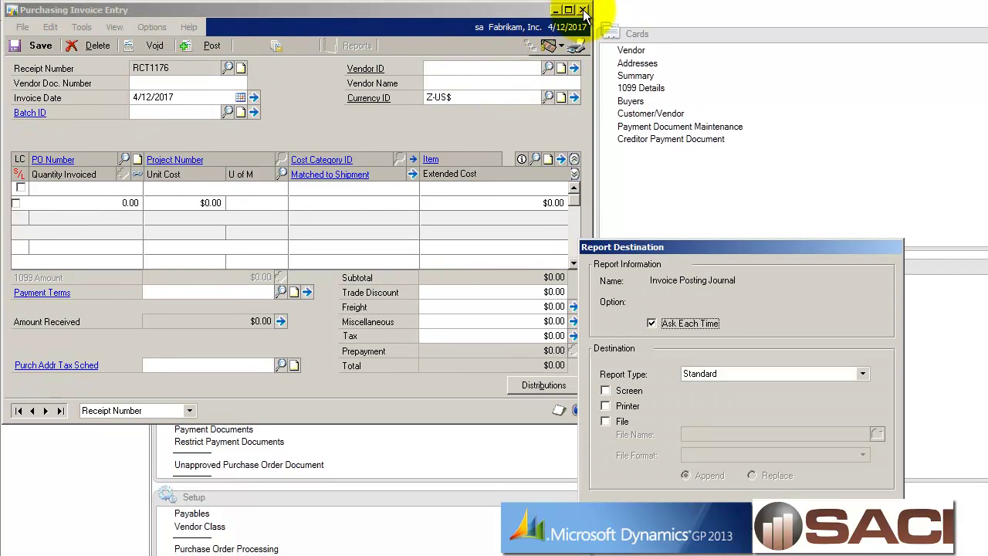
pyautogui.click(872, 499)
pyautogui.click(868, 494)
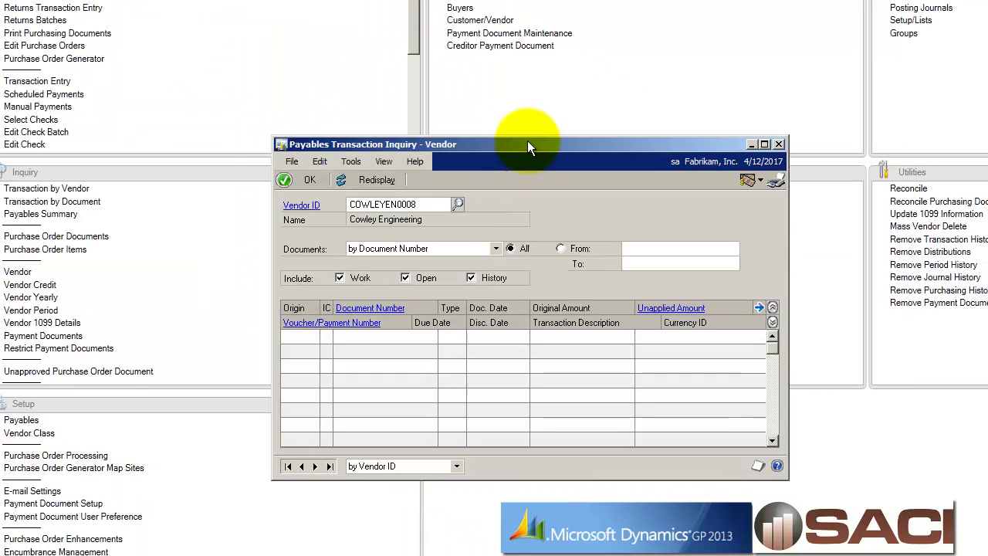
# Redisplay Cowley Engineering's payables transactions to check the posted invoice, and close the inquiry.
pyautogui.moveTo(527, 141); pyautogui.dragTo(498, 111)
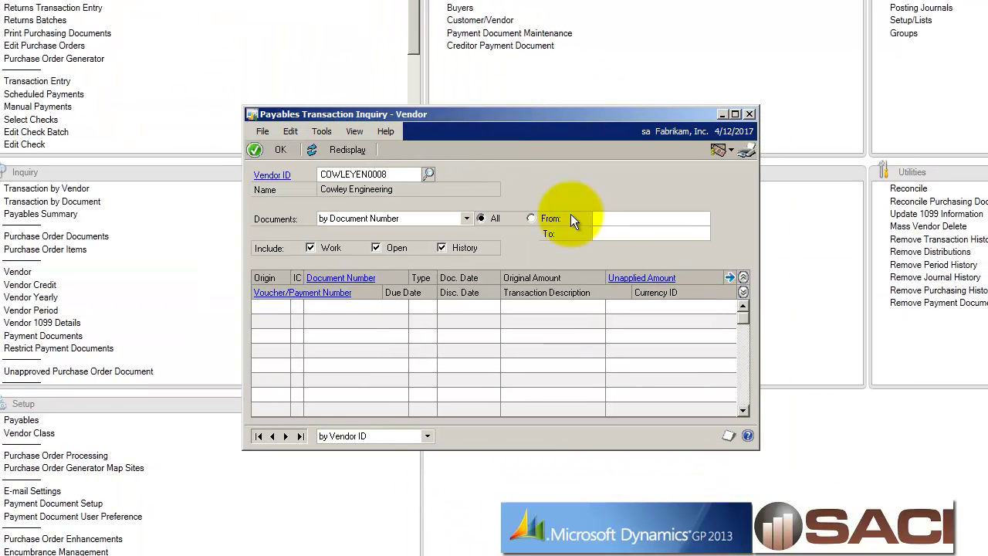
pyautogui.click(339, 150)
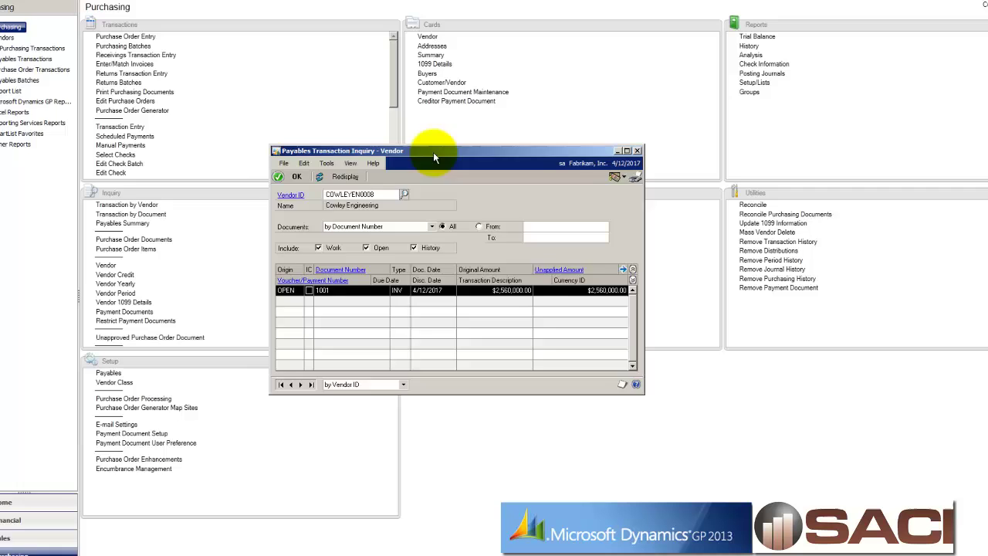
pyautogui.press('Escape')
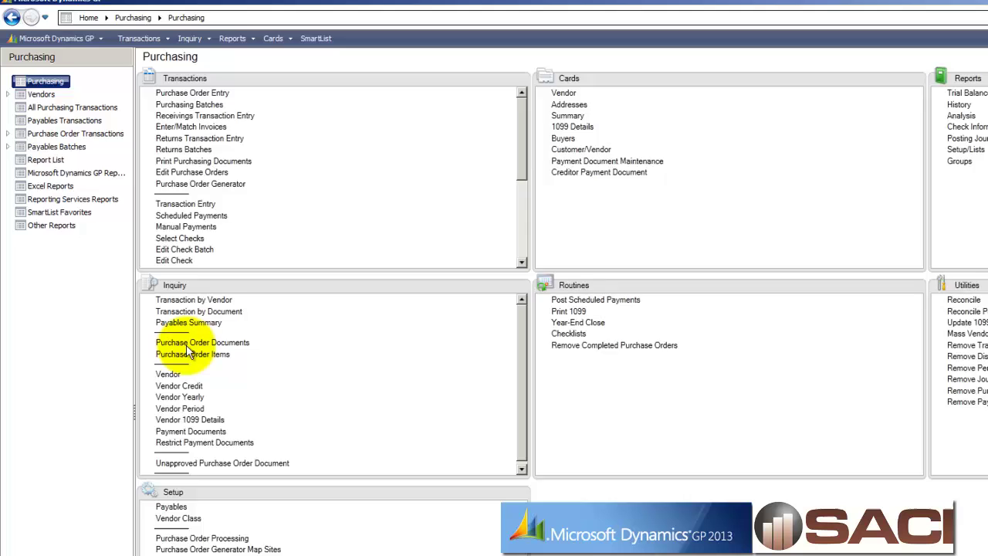
# List Cowley Engineering's purchase order documents, including open purchase orders, historical purchase orders and receipts received.
pyautogui.click(147, 240)
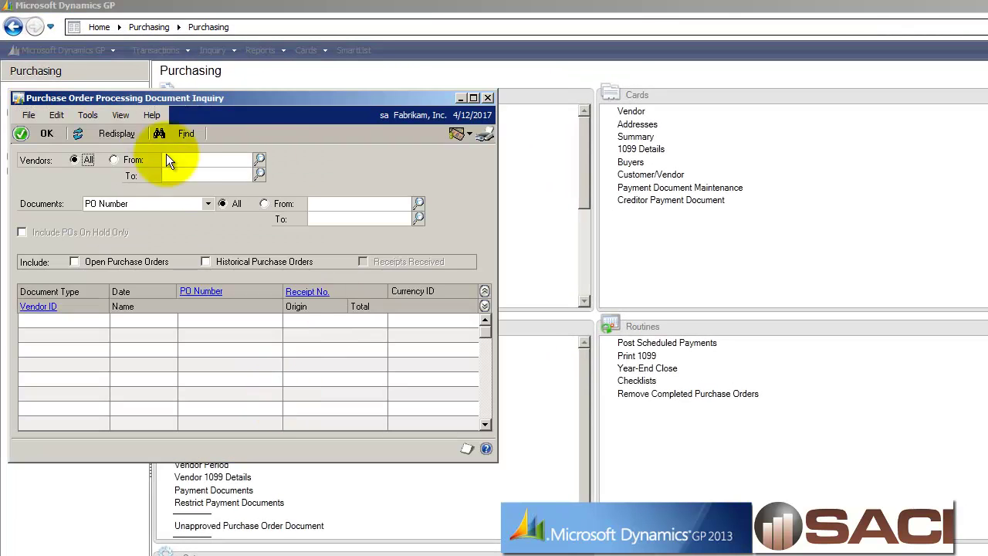
pyautogui.click(197, 157)
pyautogui.write('C')
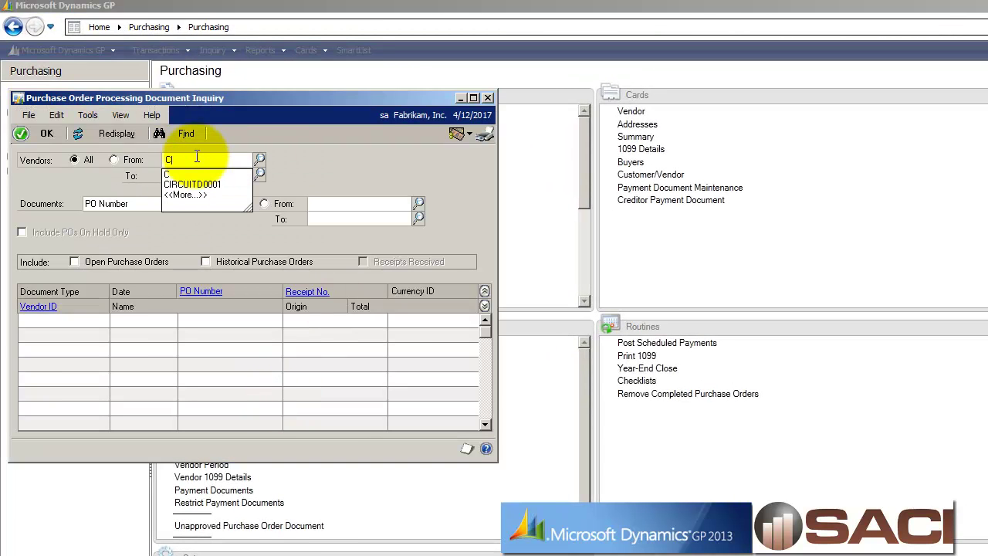
pyautogui.write('OWL')
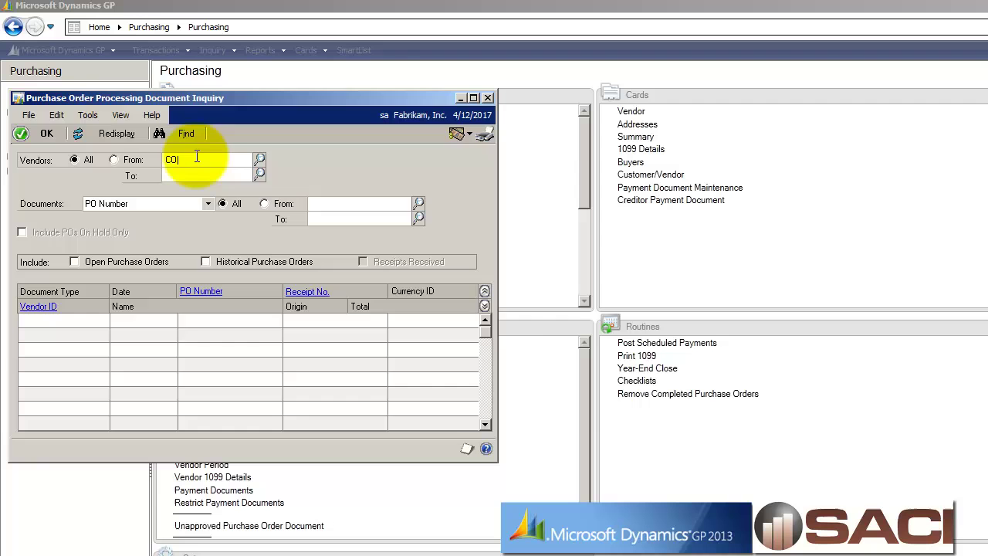
pyautogui.press('Tab')
pyautogui.press('Return')
pyautogui.click(88, 262)
pyautogui.click(267, 260)
pyautogui.click(399, 263)
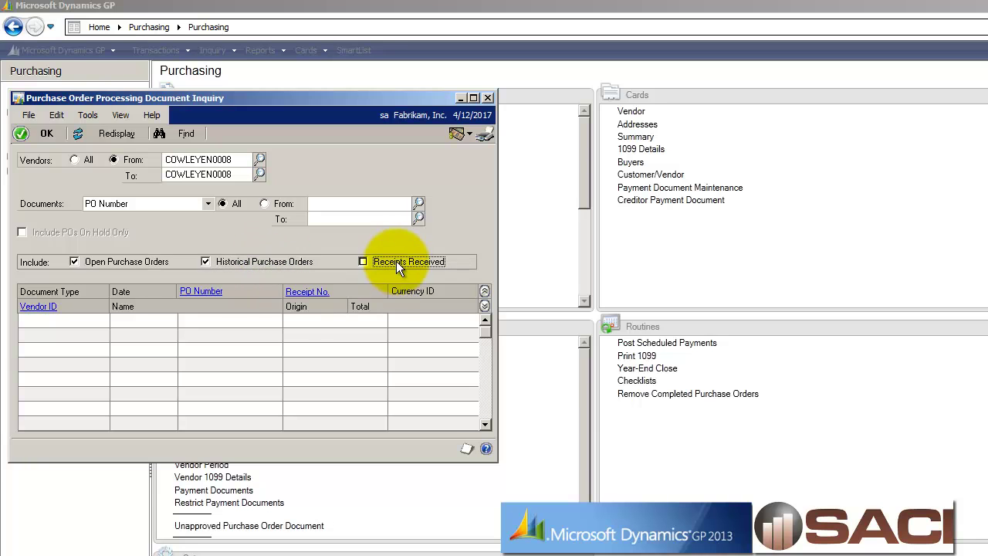
pyautogui.click(116, 133)
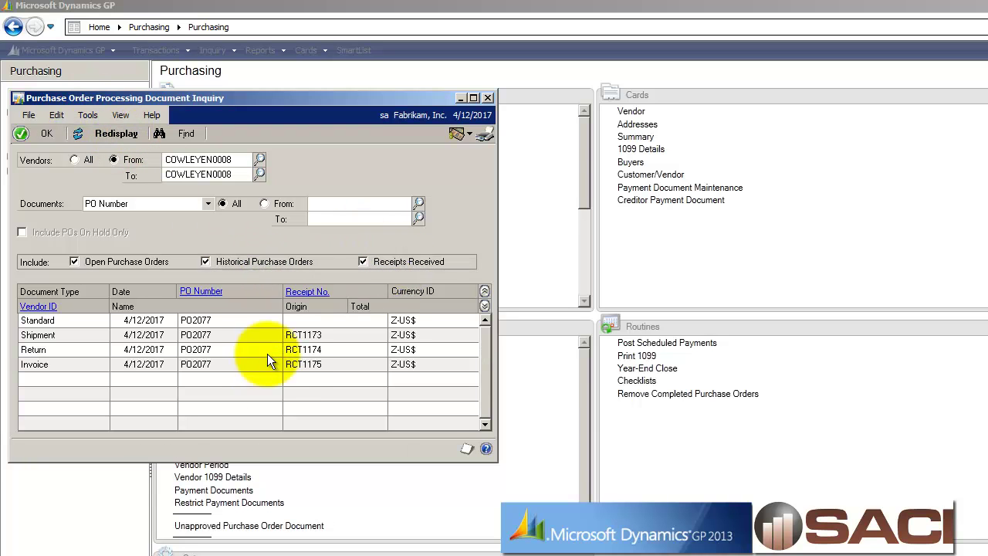
# Examine the vendor's standard purchase order, shipment, return and invoice entries in the document list one by one.
pyautogui.click(89, 321)
pyautogui.click(94, 335)
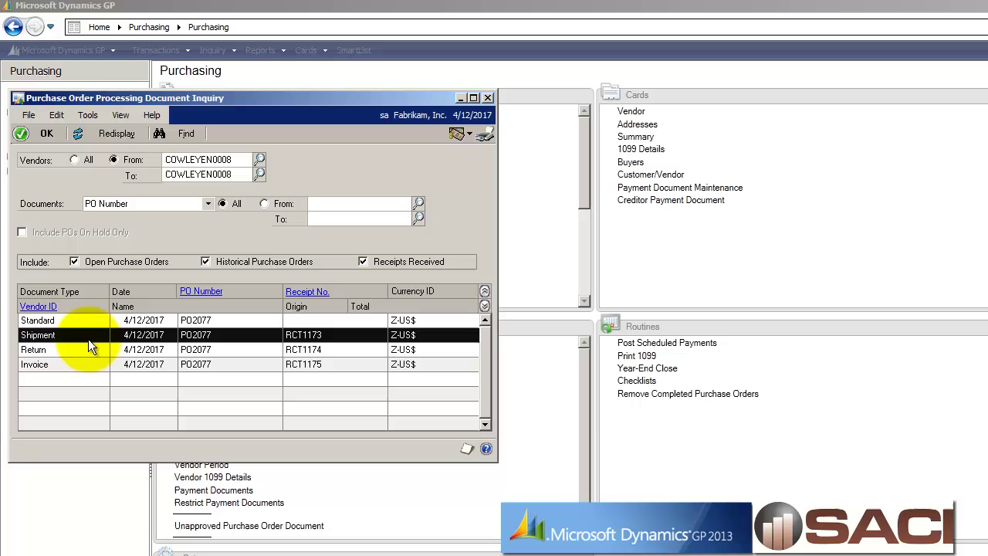
pyautogui.click(97, 349)
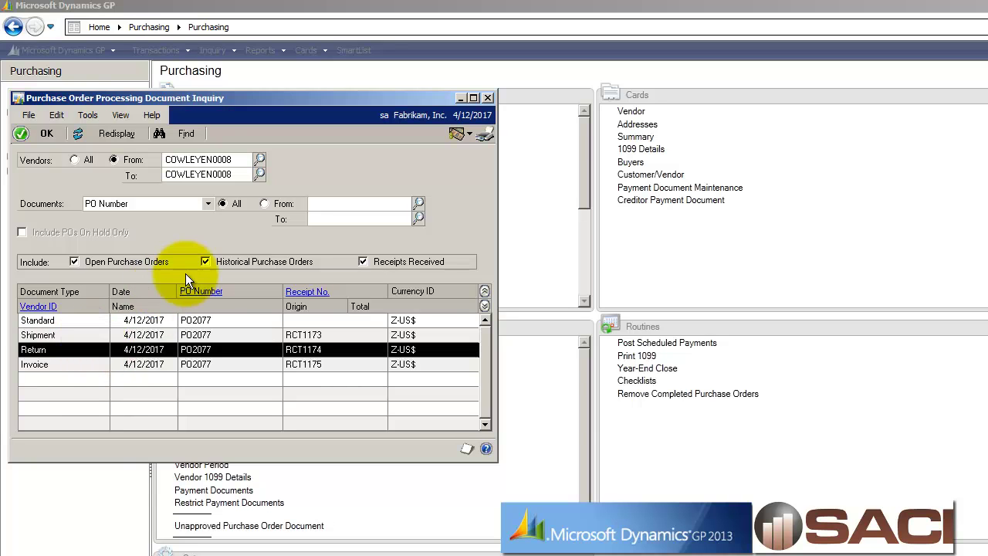
pyautogui.click(84, 361)
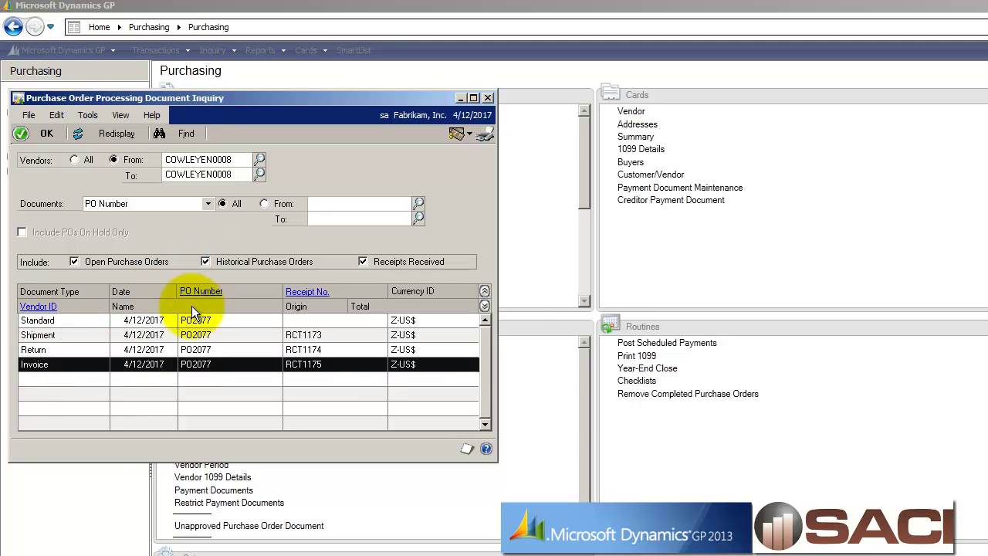